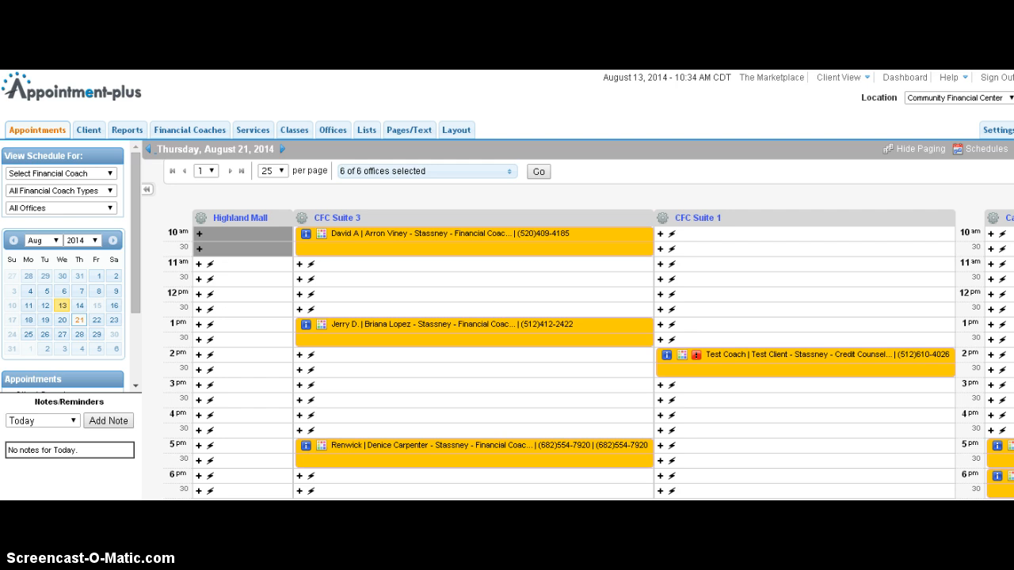
{"action": "scroll", "coordinate": [577, 329], "scroll_direction": "right", "scroll_amount": 2}
{"action": "scroll", "coordinate": [577, 330], "scroll_direction": "left", "scroll_amount": 2}
{"action": "scroll", "coordinate": [576, 329], "scroll_direction": "right", "scroll_amount": 2}
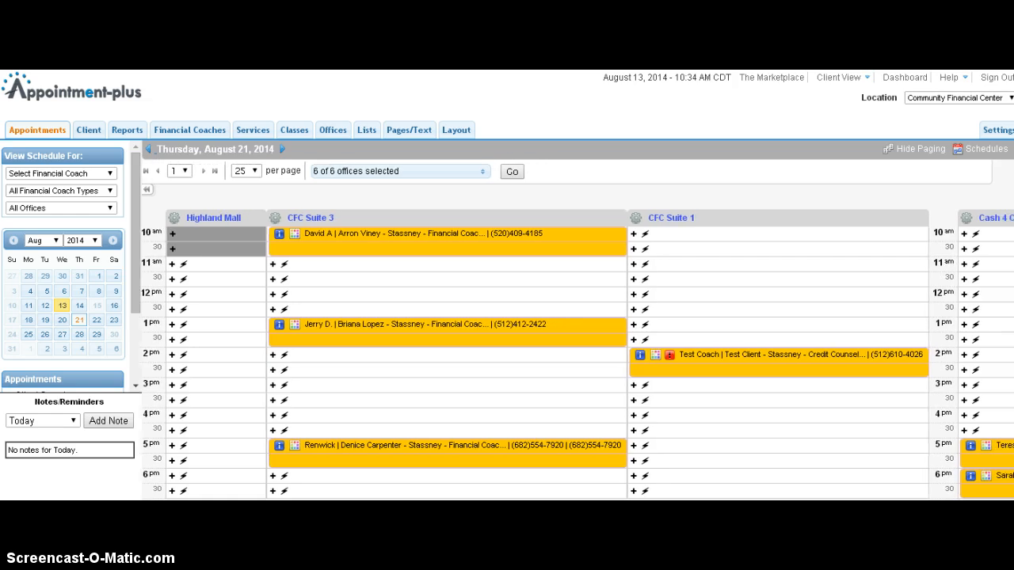
{"action": "scroll", "coordinate": [577, 330], "scroll_direction": "right", "scroll_amount": 3}
{"action": "scroll", "coordinate": [576, 329], "scroll_direction": "left", "scroll_amount": 5}
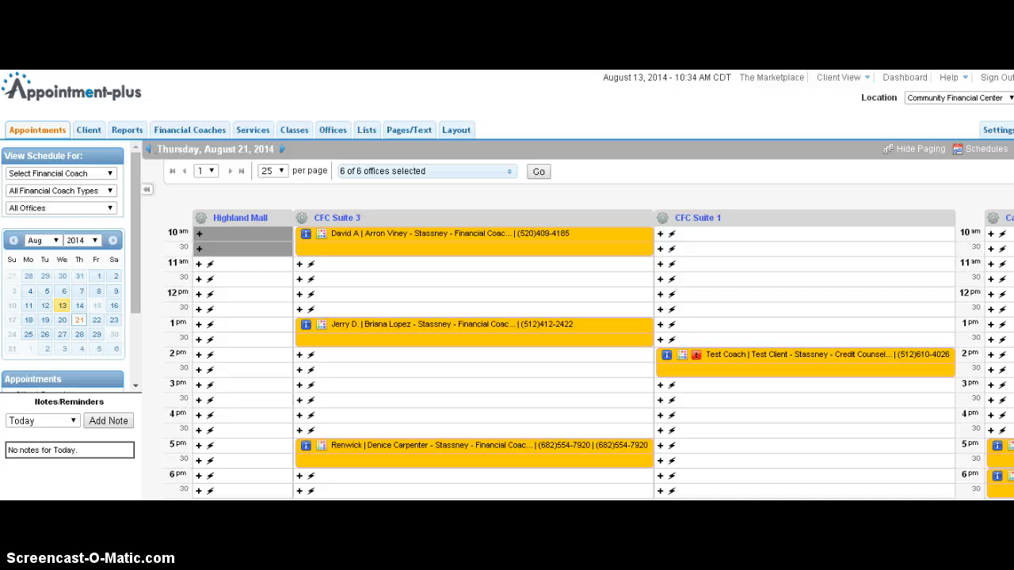
{"action": "scroll", "coordinate": [576, 329], "scroll_direction": "right", "scroll_amount": 6}
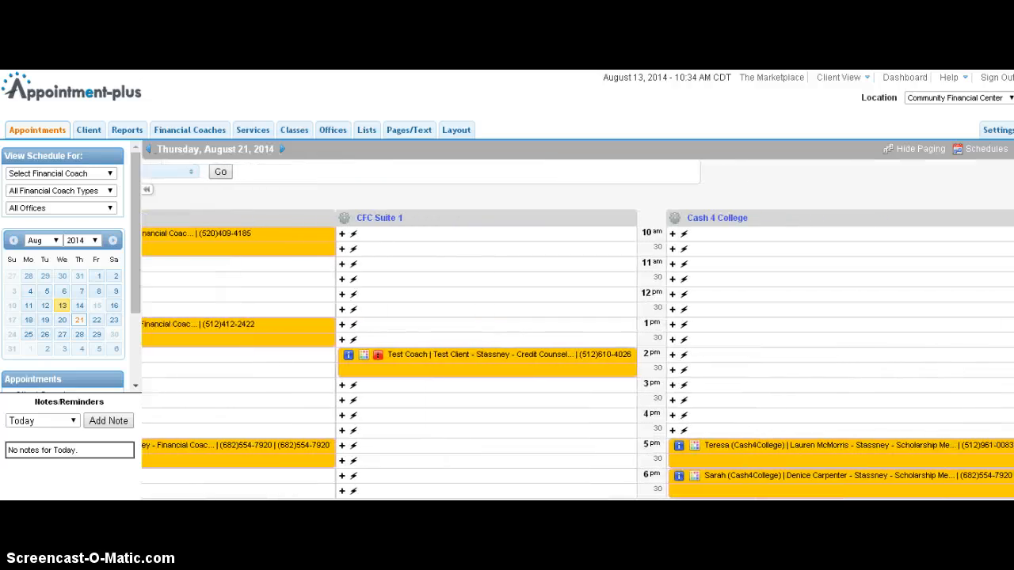
{"action": "scroll", "coordinate": [577, 330], "scroll_direction": "left", "scroll_amount": 6}
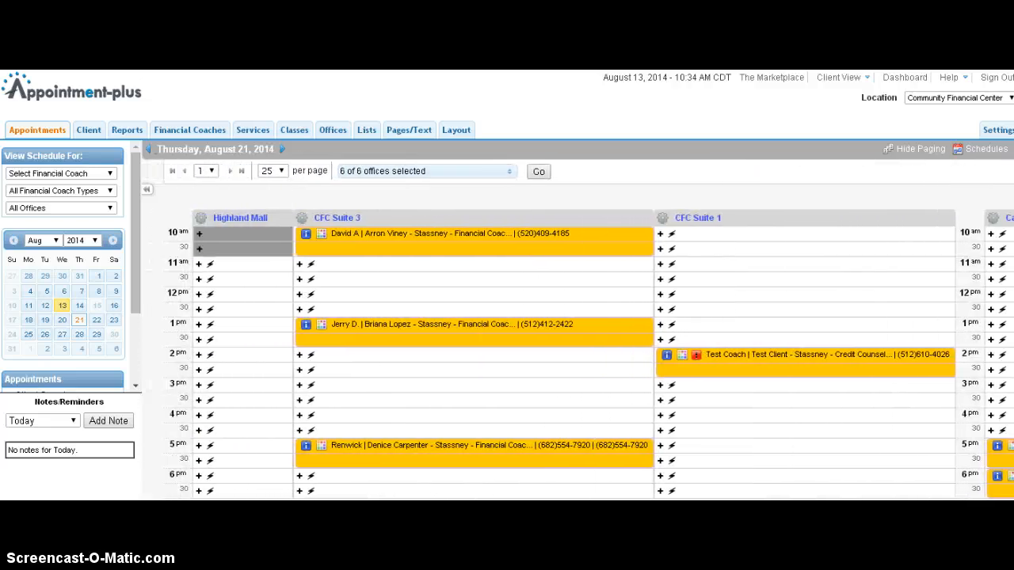
{"action": "left_click", "coordinate": [756, 355]}
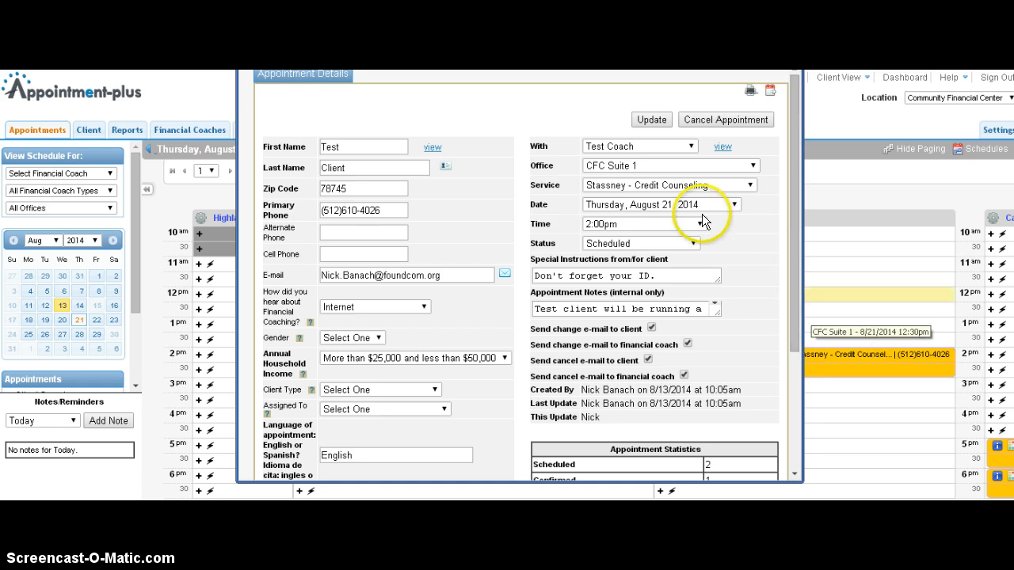
{"action": "left_click", "coordinate": [638, 145]}
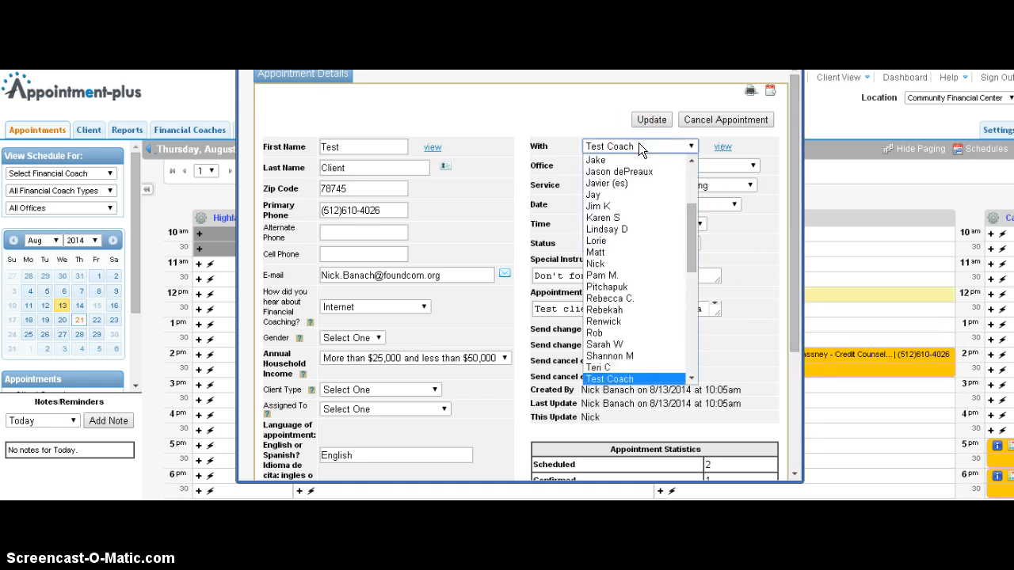
{"action": "key", "text": "End"}
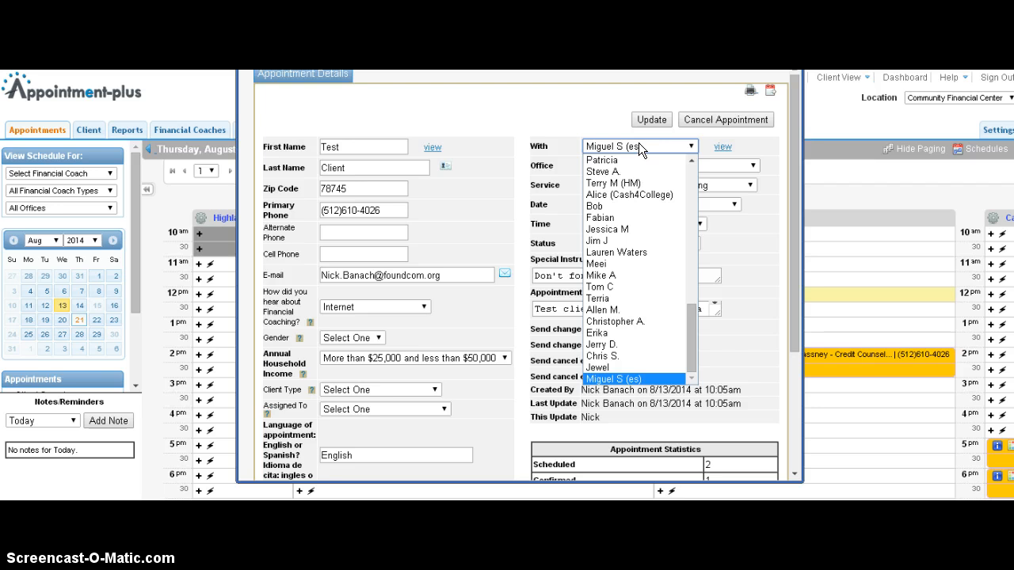
{"action": "key", "text": "Return"}
Set the appointment's coach back to Test Coach.
{"action": "left_click", "coordinate": [689, 235]}
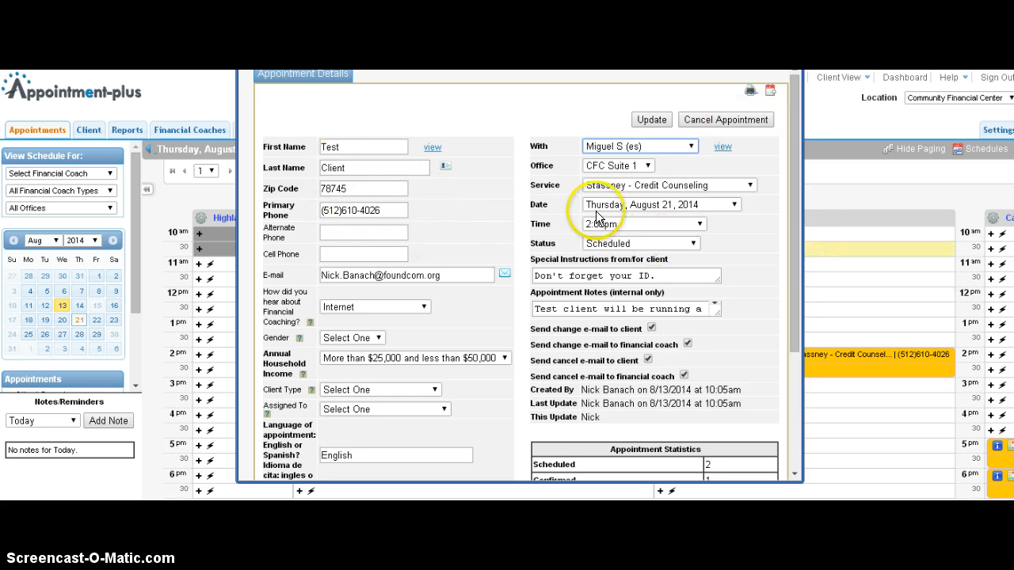
{"action": "left_click", "coordinate": [672, 155]}
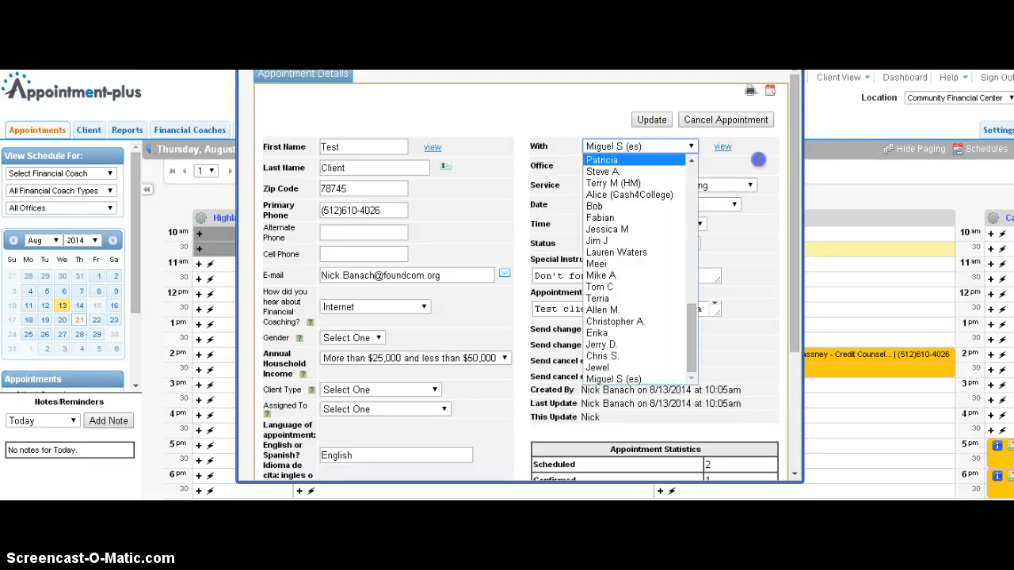
{"action": "left_click", "coordinate": [756, 160]}
{"action": "left_click", "coordinate": [690, 158]}
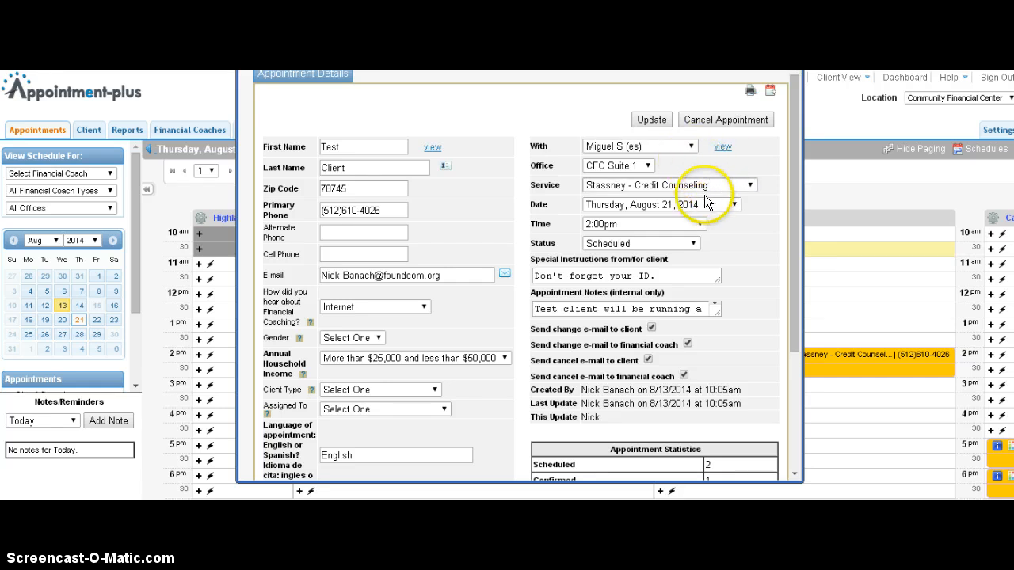
{"action": "left_click", "coordinate": [687, 147]}
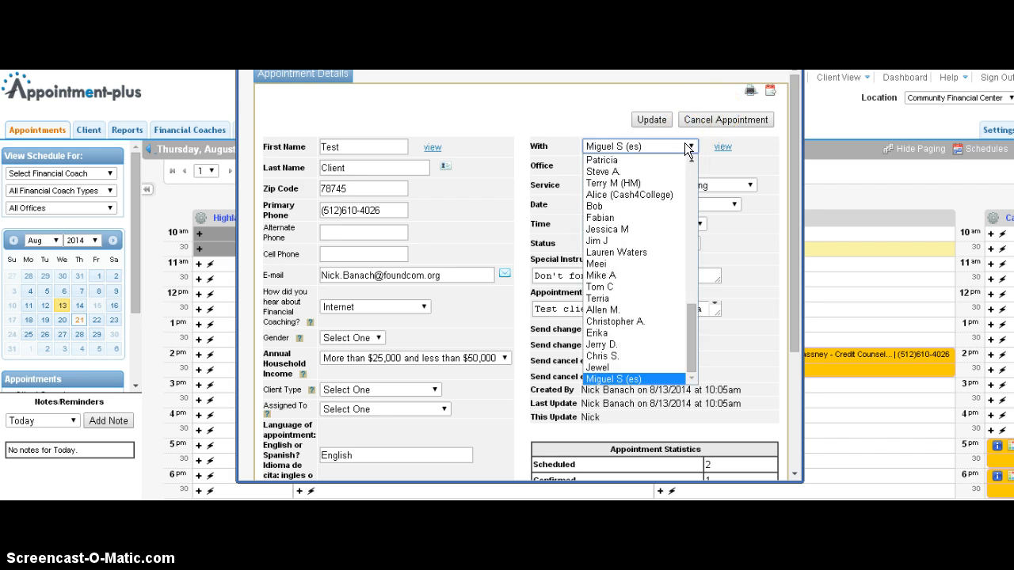
{"action": "type", "text": "te"}
{"action": "key", "text": "Return"}
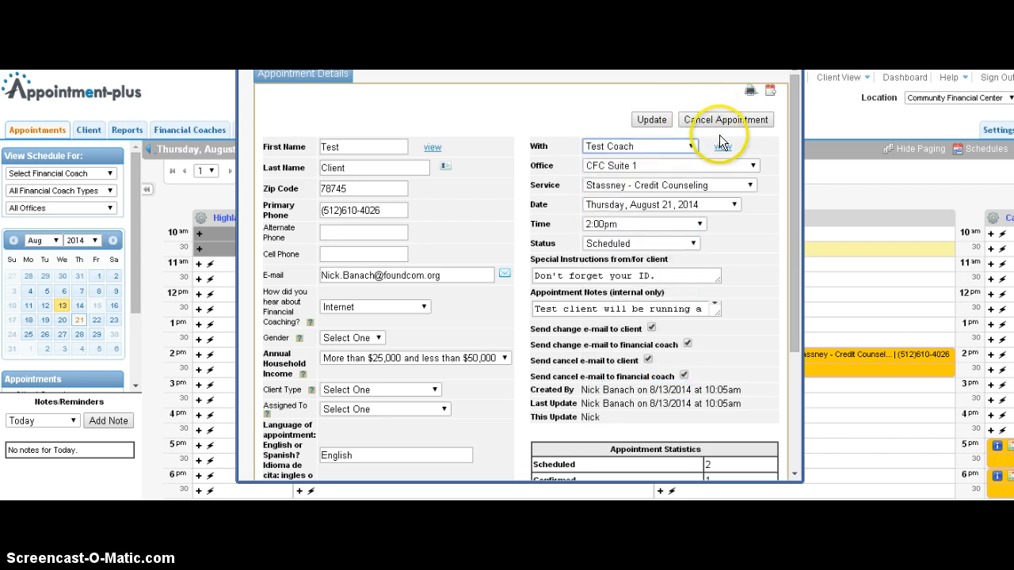
Cancel the appointment with the reason "Test client is sick." and close the confirmation window.
{"action": "left_click", "coordinate": [718, 118]}
{"action": "left_click", "coordinate": [496, 357]}
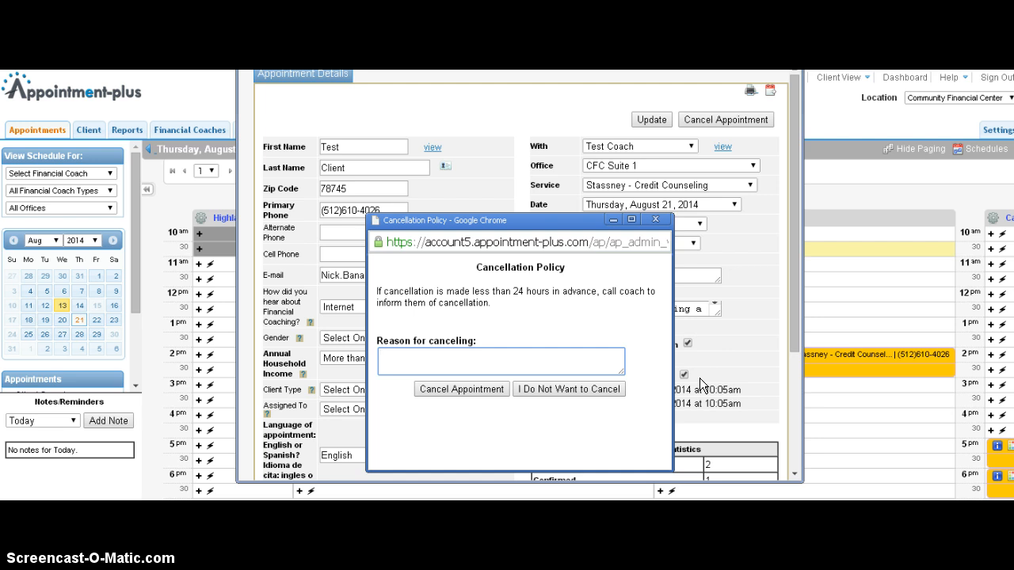
{"action": "type", "text": "Test"}
{"action": "type", "text": " client's a jer"}
{"action": "key", "text": "BackSpace"}
{"action": "key", "text": "BackSpace"}
{"action": "key", "text": "BackSpace"}
{"action": "key", "text": "BackSpace"}
{"action": "key", "text": "BackSpace"}
{"action": "type", "text": "is sick."}
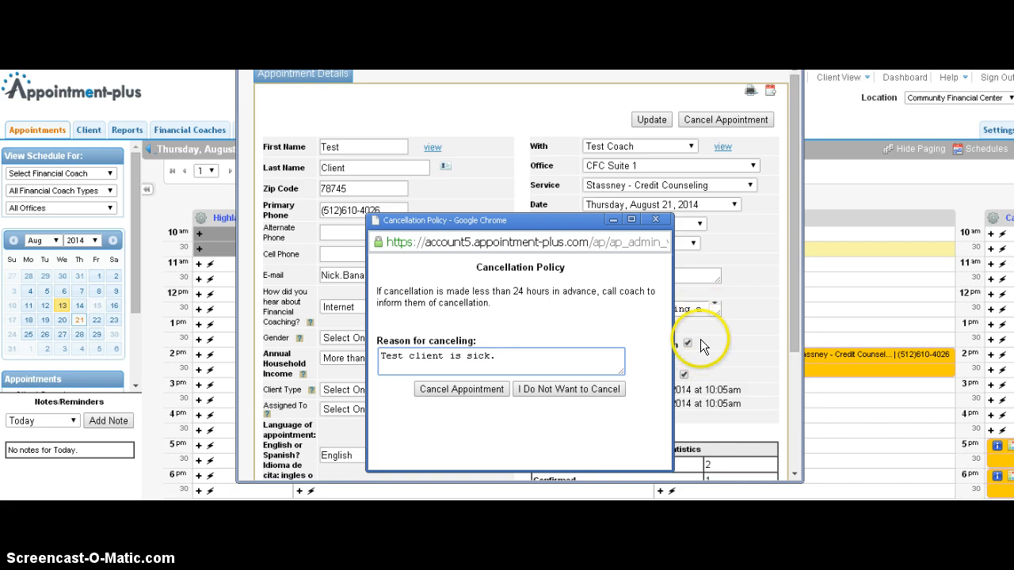
{"action": "left_click", "coordinate": [461, 389]}
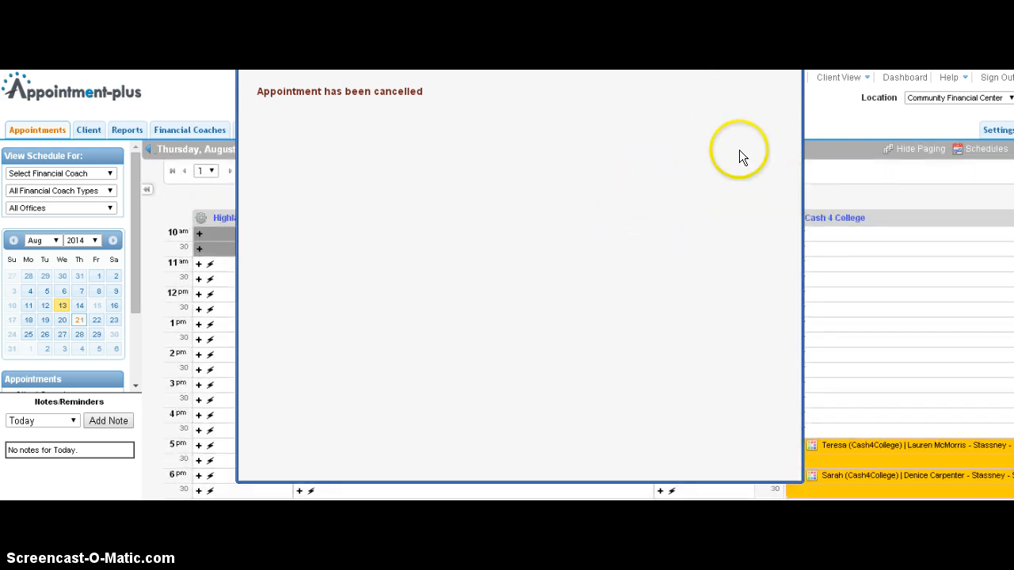
{"action": "left_click", "coordinate": [792, 70]}
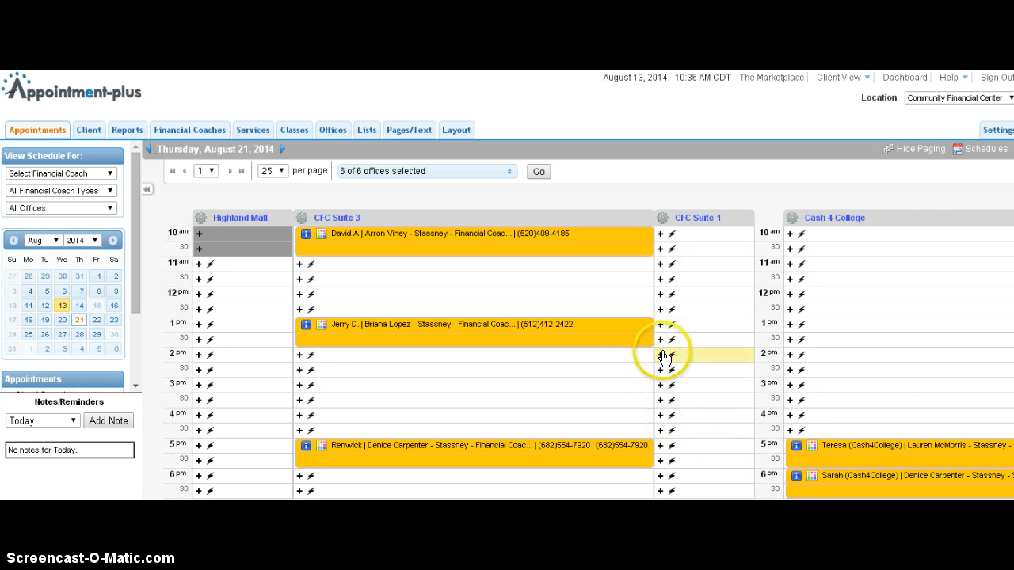
{"action": "left_click", "coordinate": [473, 324]}
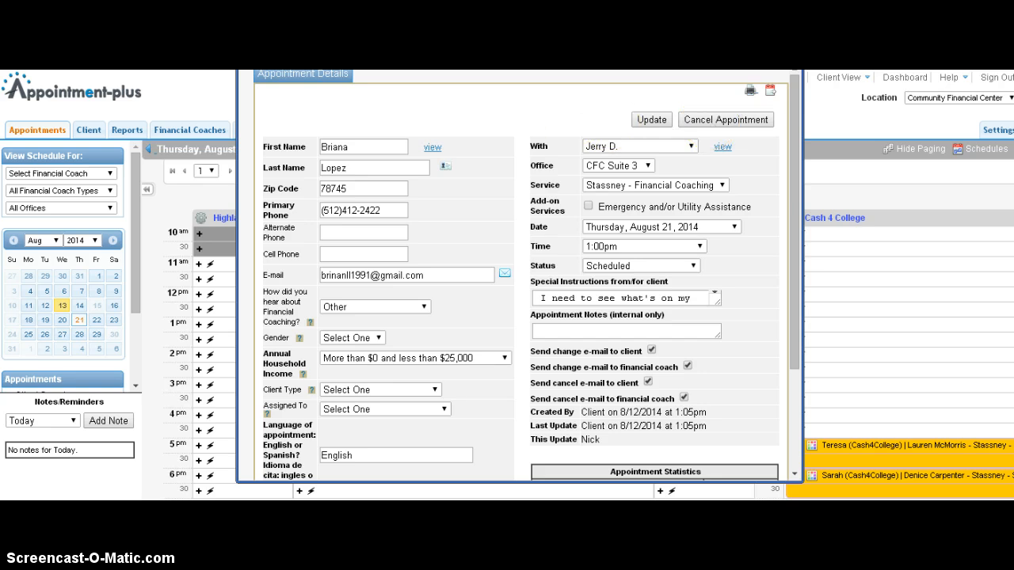
{"action": "key", "text": "ctrl+w"}
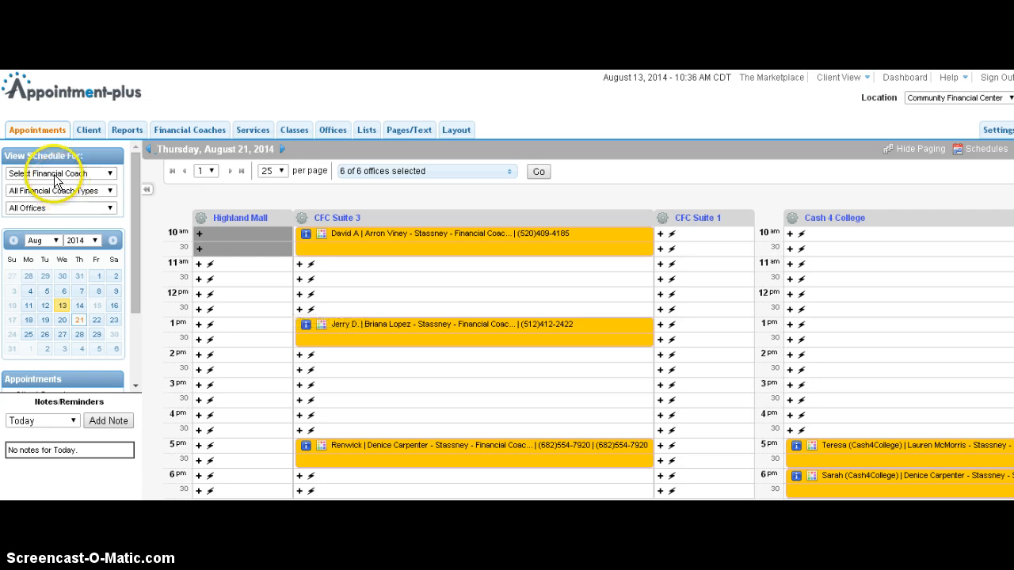
Start a new appointment in the 1:00pm CFC Suite 1 slot and pick the client Client, Test by searching "test".
{"action": "left_click", "coordinate": [662, 326]}
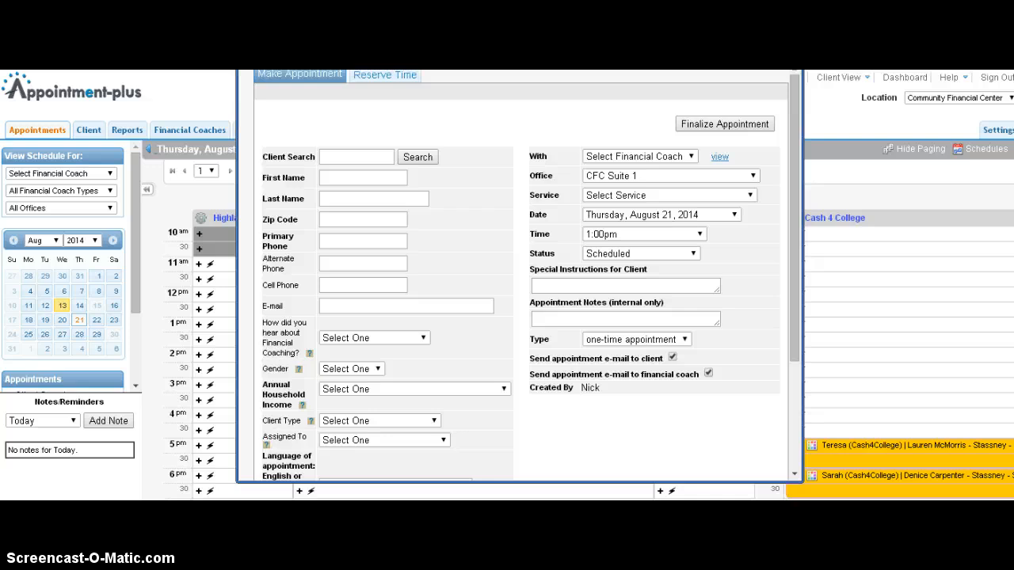
{"action": "left_click", "coordinate": [362, 157]}
{"action": "type", "text": "test"}
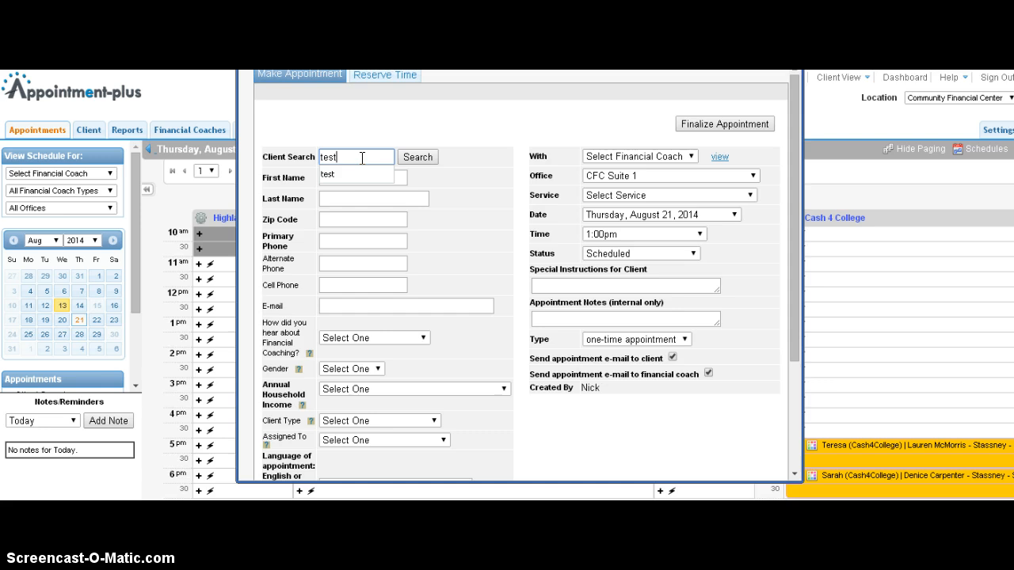
{"action": "key", "text": "Return"}
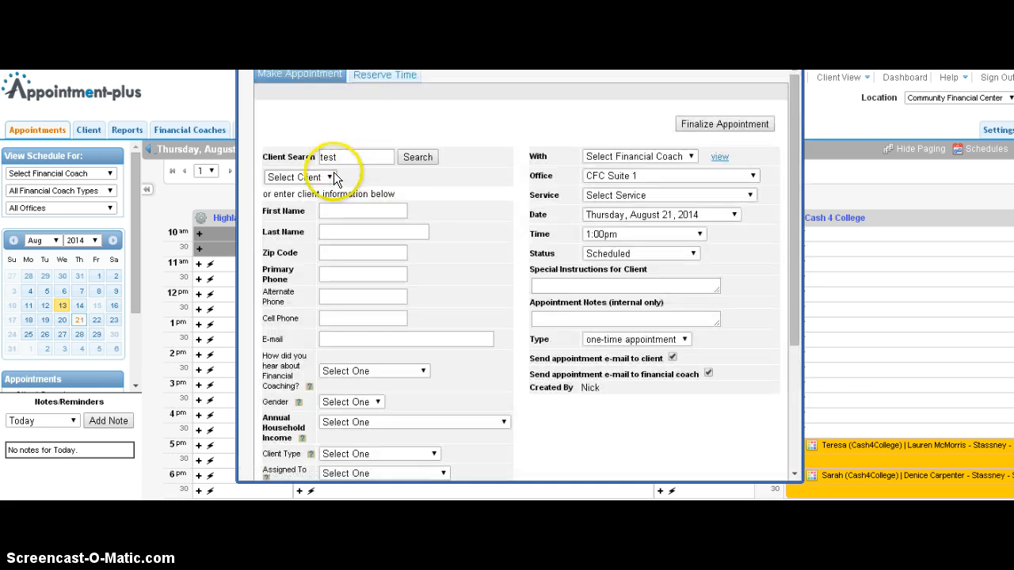
{"action": "left_click", "coordinate": [329, 176]}
{"action": "left_click", "coordinate": [306, 203]}
Set the new appointment's coach to Test Coach and its service to Stassney - Credit Counseling.
{"action": "left_click", "coordinate": [635, 157]}
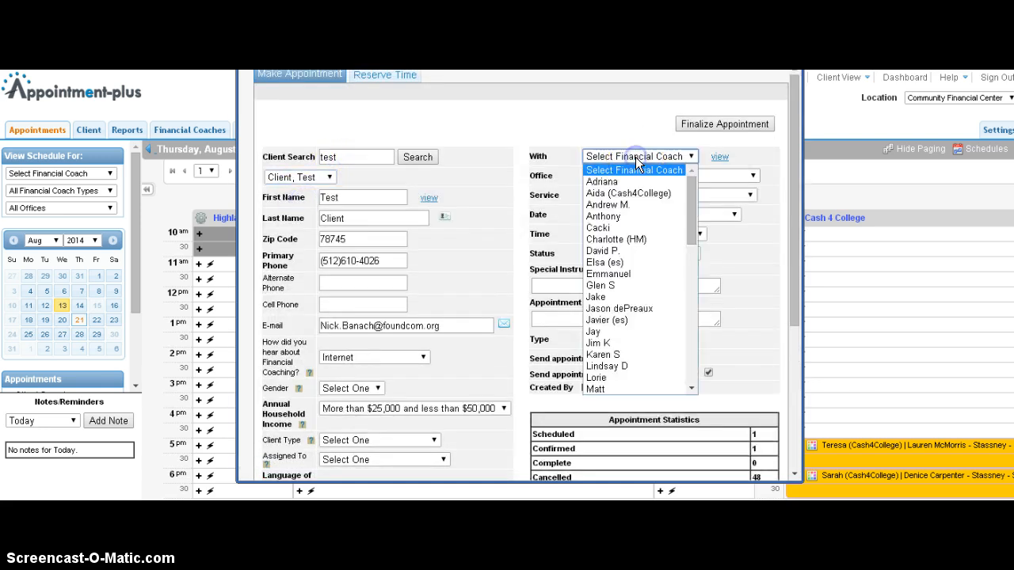
{"action": "type", "text": "test"}
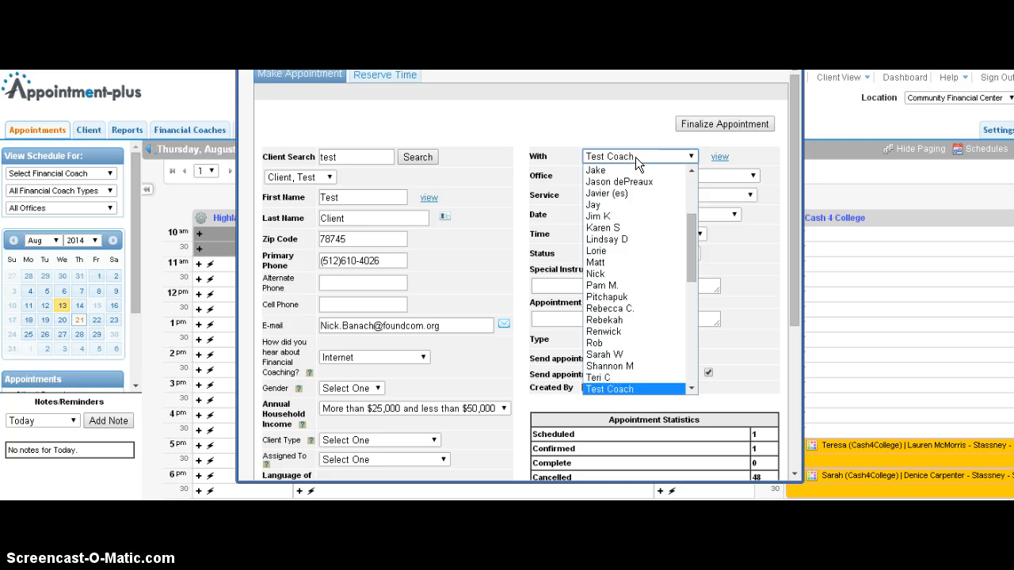
{"action": "key", "text": "Return"}
{"action": "left_click", "coordinate": [670, 193]}
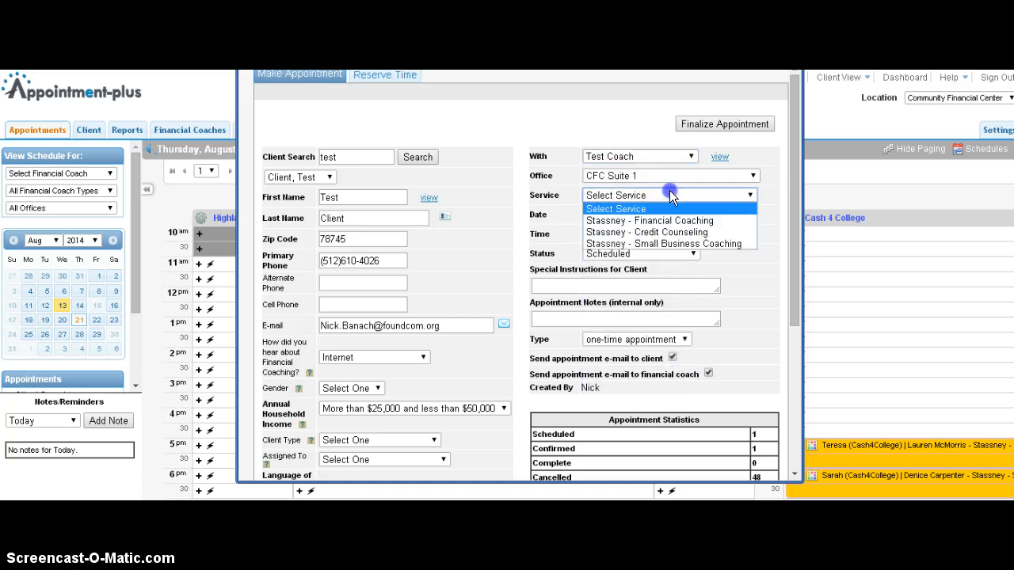
{"action": "left_click", "coordinate": [663, 233]}
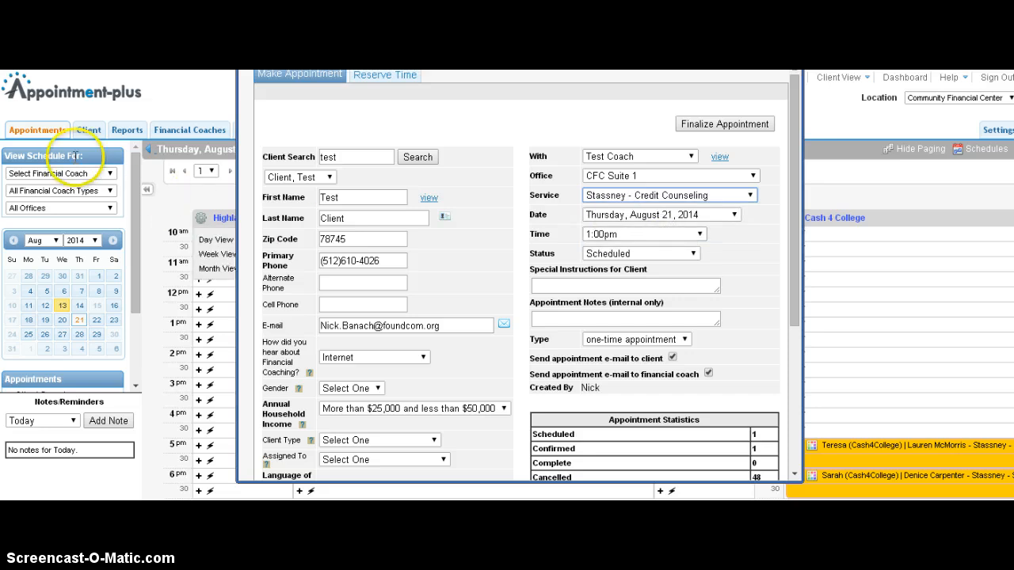
Change the new appointment's office to CFC Suite 3.
{"action": "left_click", "coordinate": [652, 177]}
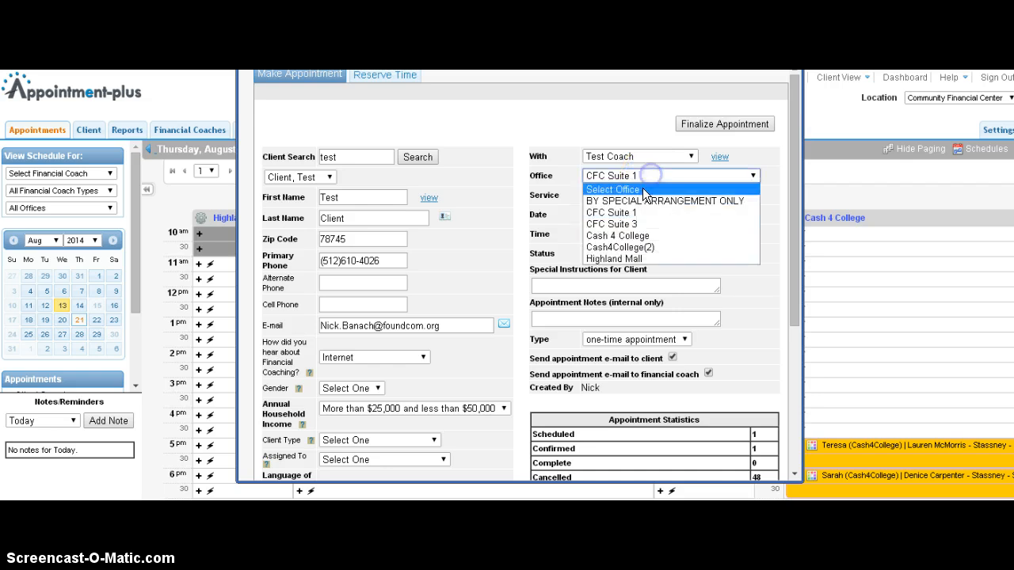
{"action": "left_click", "coordinate": [639, 224]}
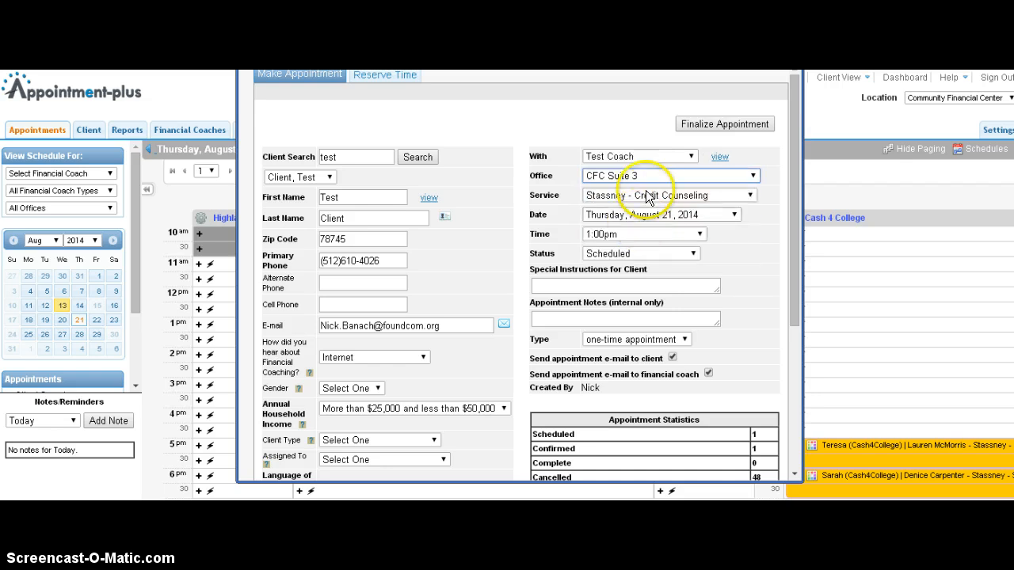
{"action": "left_click", "coordinate": [707, 173]}
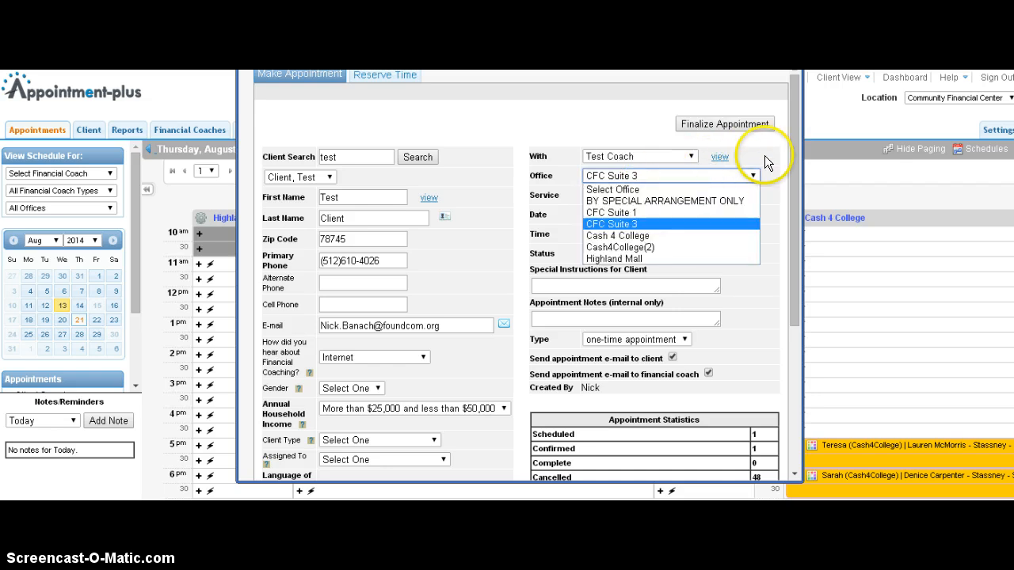
{"action": "left_click", "coordinate": [749, 159]}
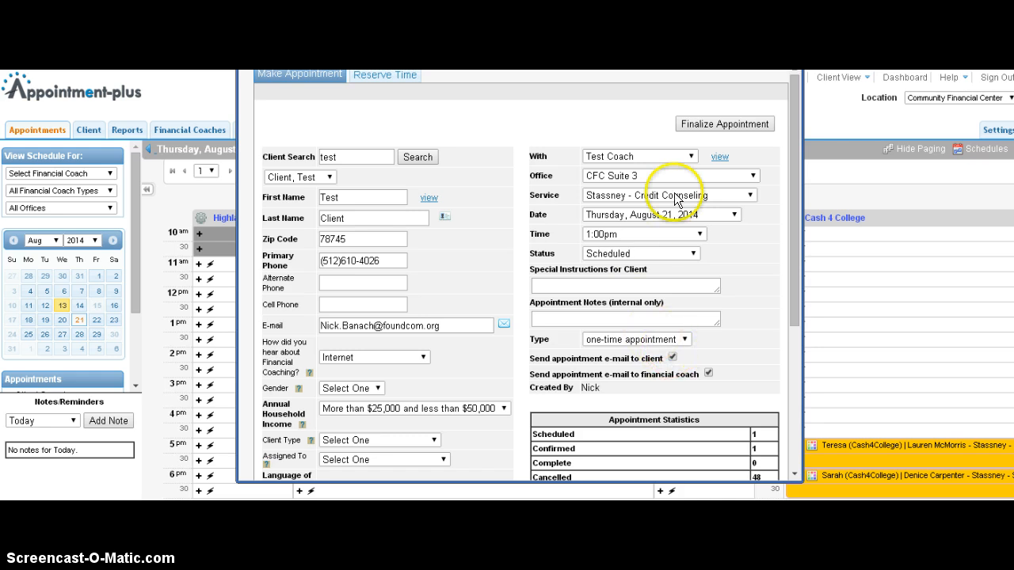
Move the appointment window into view and try to finalize the appointment.
{"action": "left_click", "coordinate": [717, 124]}
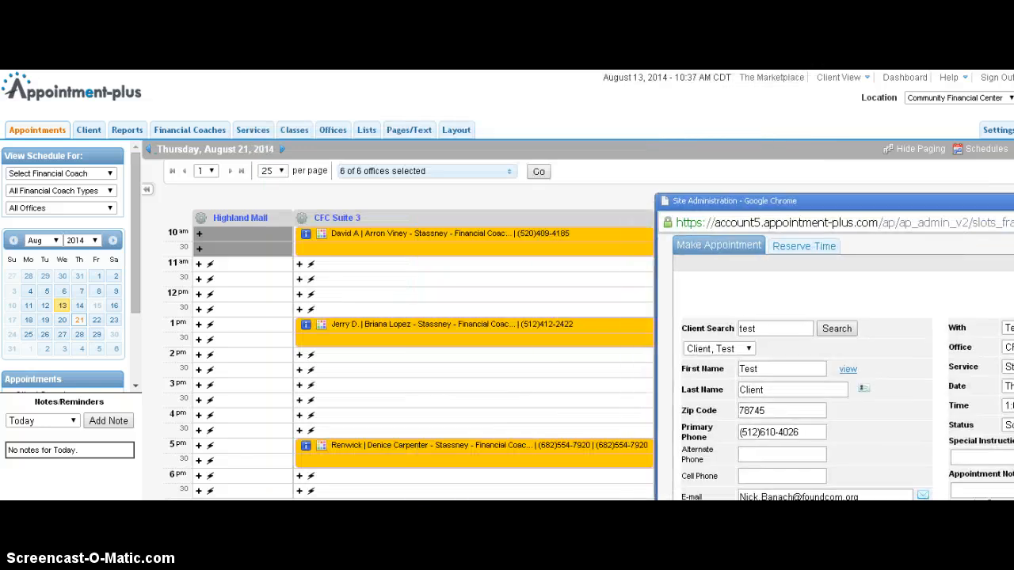
{"action": "left_click_drag", "start_coordinate": [1010, 205], "coordinate": [614, 66]}
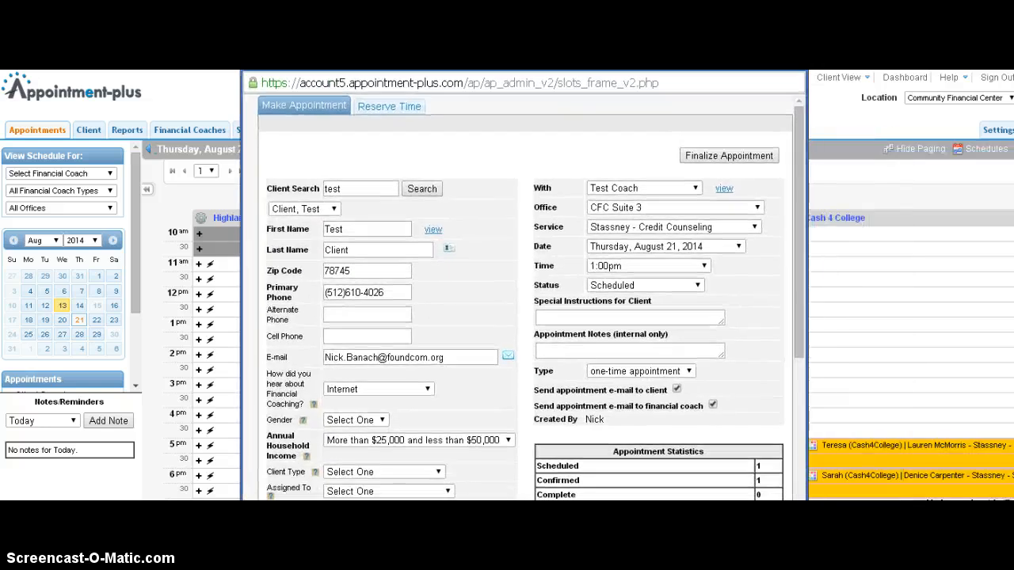
{"action": "left_click", "coordinate": [717, 155]}
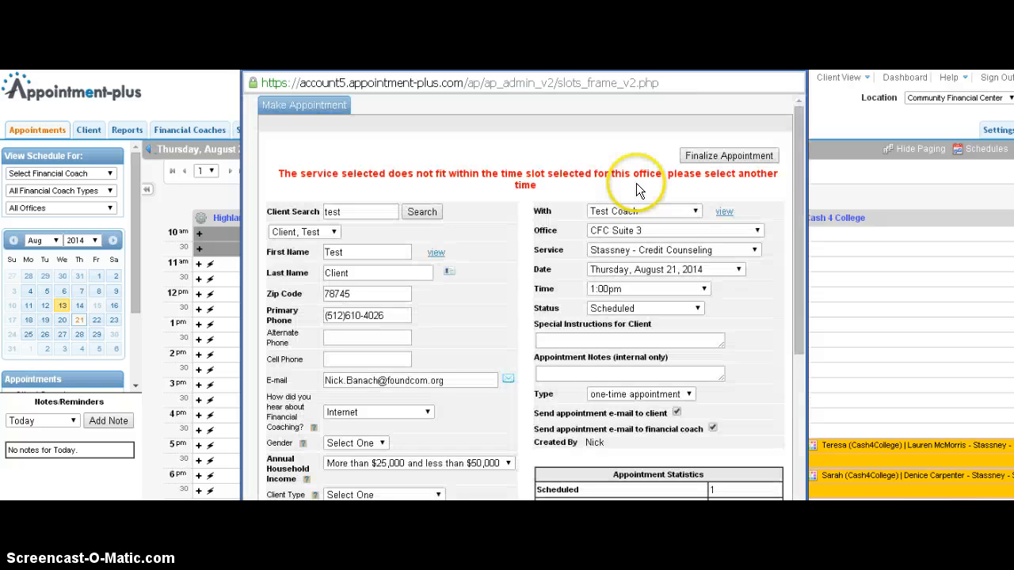
Highlight parts of the time-slot error message to point them out.
{"action": "double_click", "coordinate": [300, 179]}
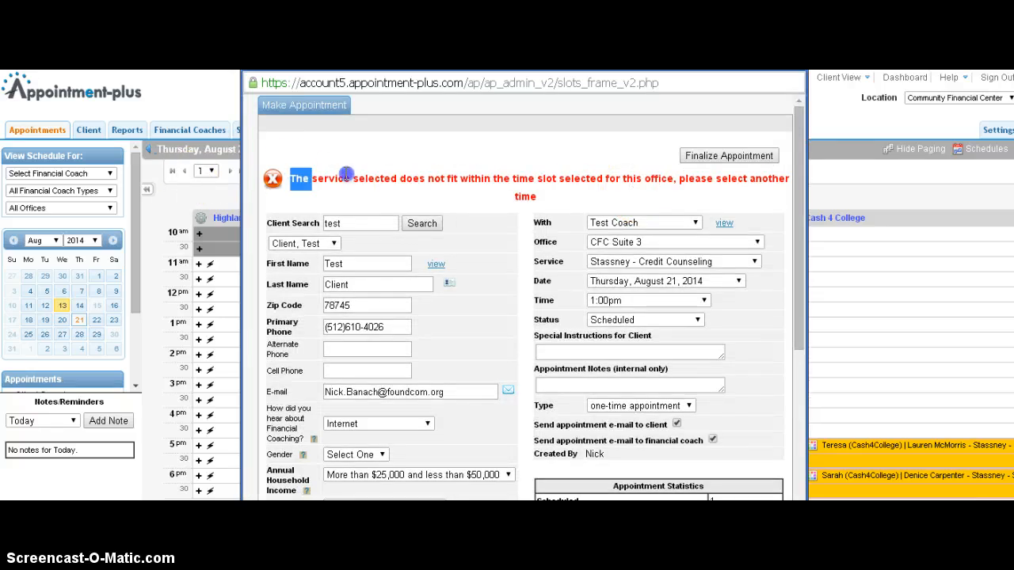
{"action": "left_click_drag", "start_coordinate": [346, 173], "coordinate": [538, 178]}
{"action": "left_click", "coordinate": [548, 195]}
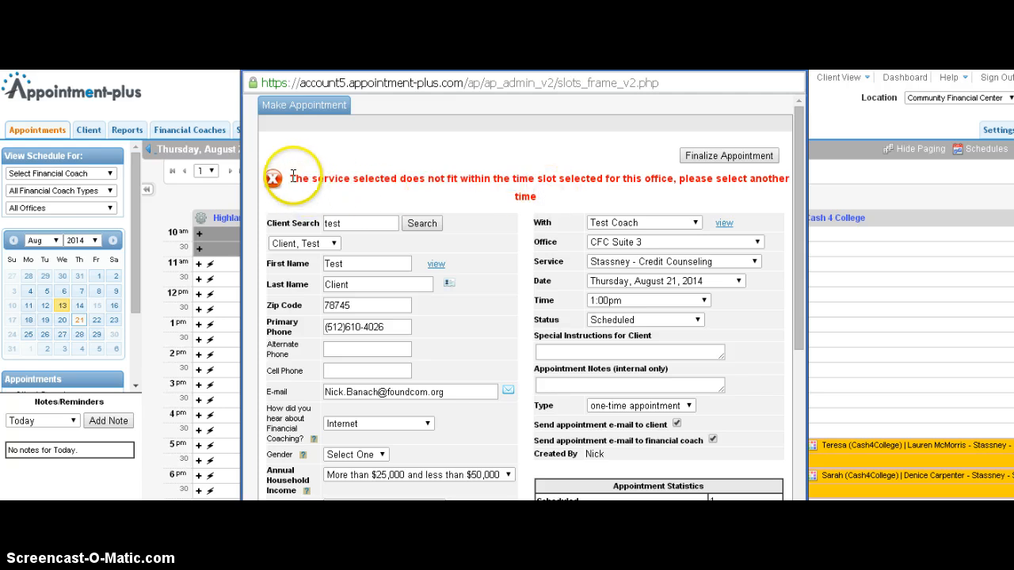
{"action": "left_click_drag", "start_coordinate": [273, 177], "coordinate": [677, 173]}
{"action": "left_click", "coordinate": [513, 171]}
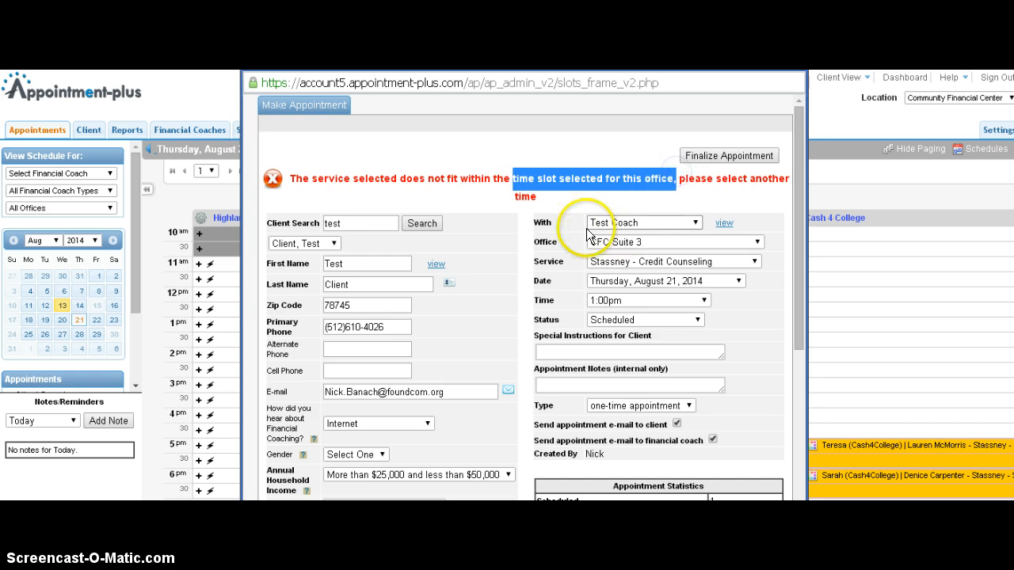
Change the new appointment's office to CFC Suite 1.
{"action": "left_click", "coordinate": [515, 170]}
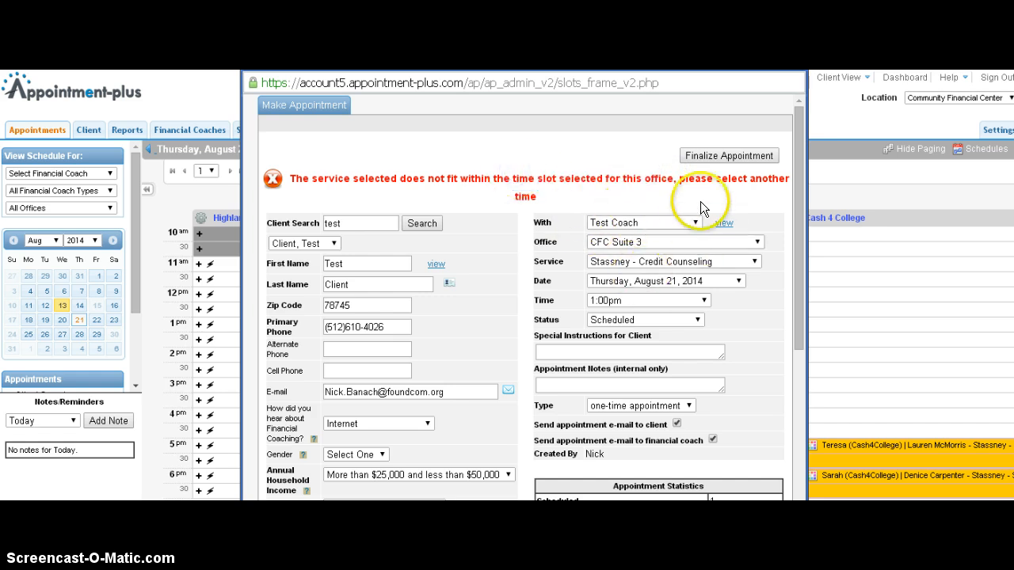
{"action": "left_click", "coordinate": [627, 241]}
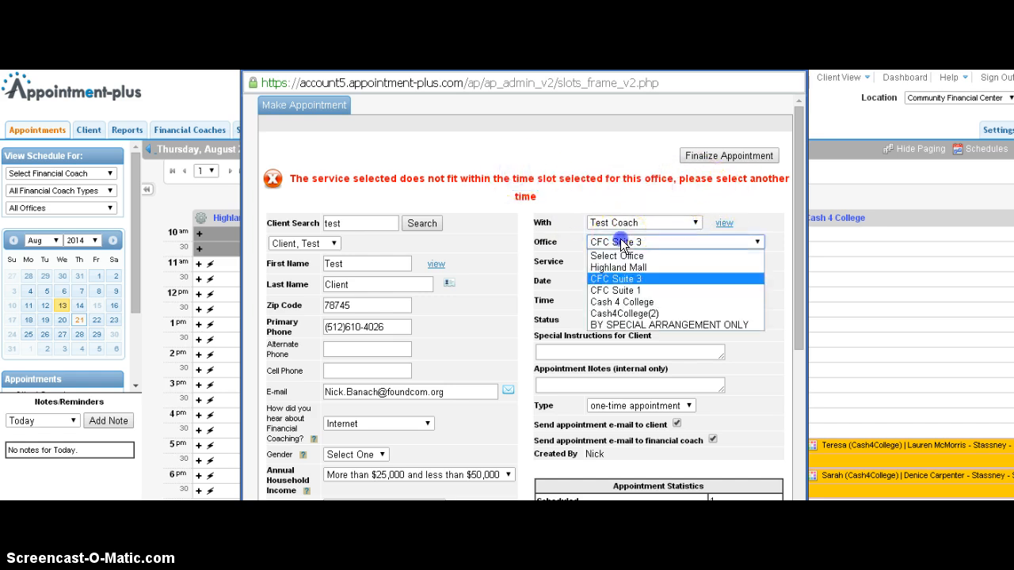
{"action": "left_click", "coordinate": [630, 290]}
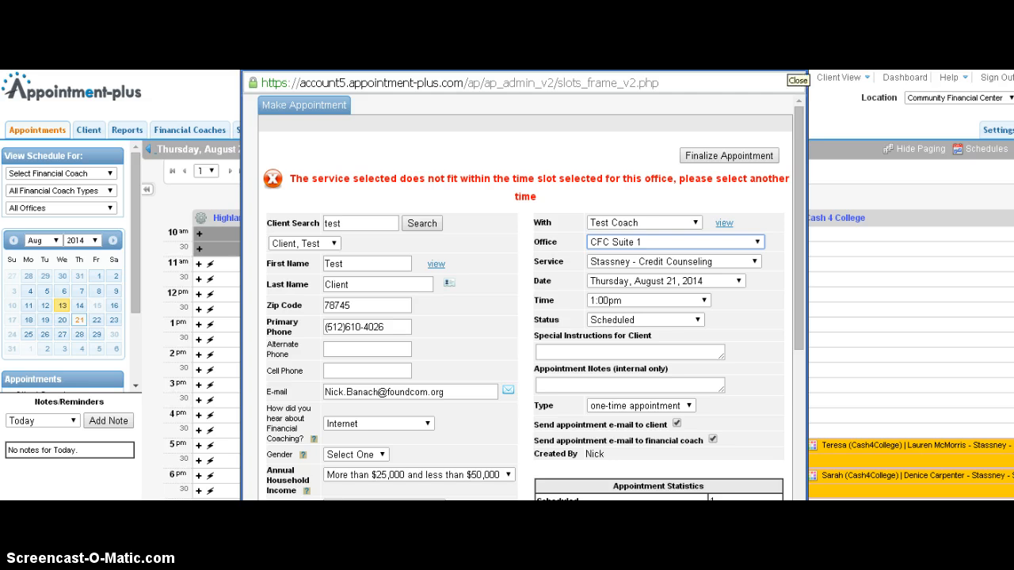
Review the service options and close the appointment window without finalizing it.
{"action": "left_click", "coordinate": [665, 262]}
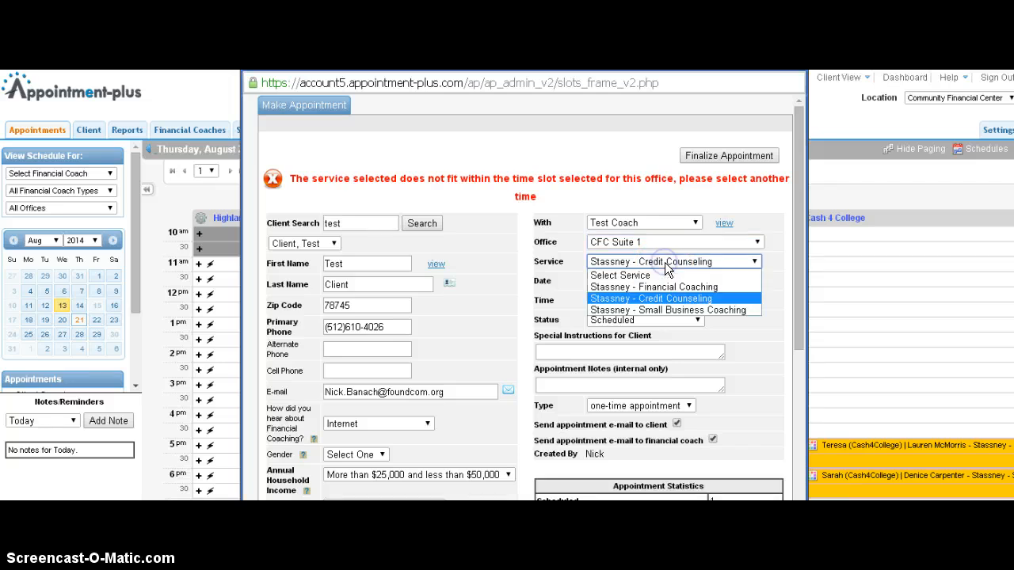
{"action": "left_click", "coordinate": [750, 199]}
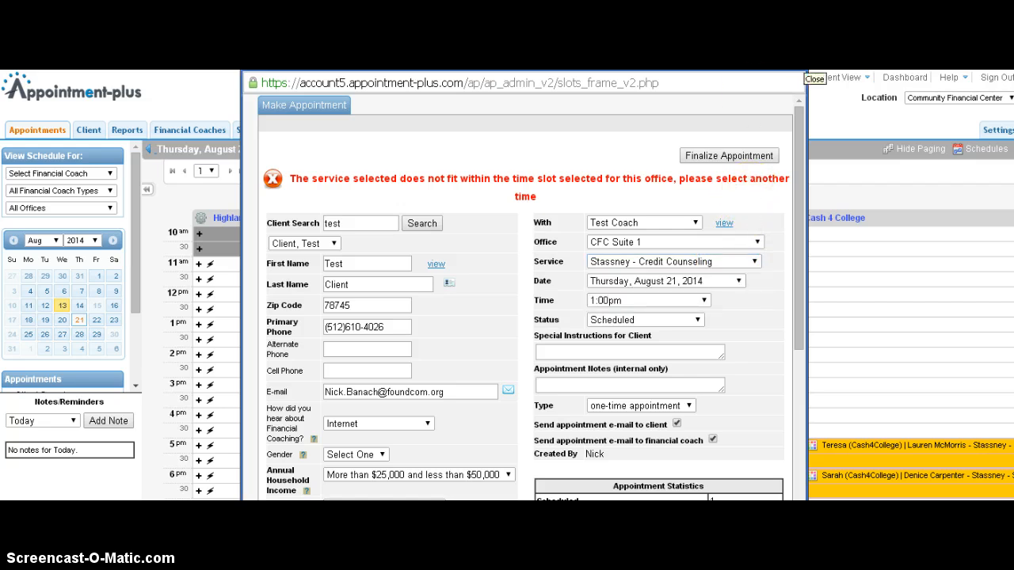
{"action": "left_click", "coordinate": [799, 78]}
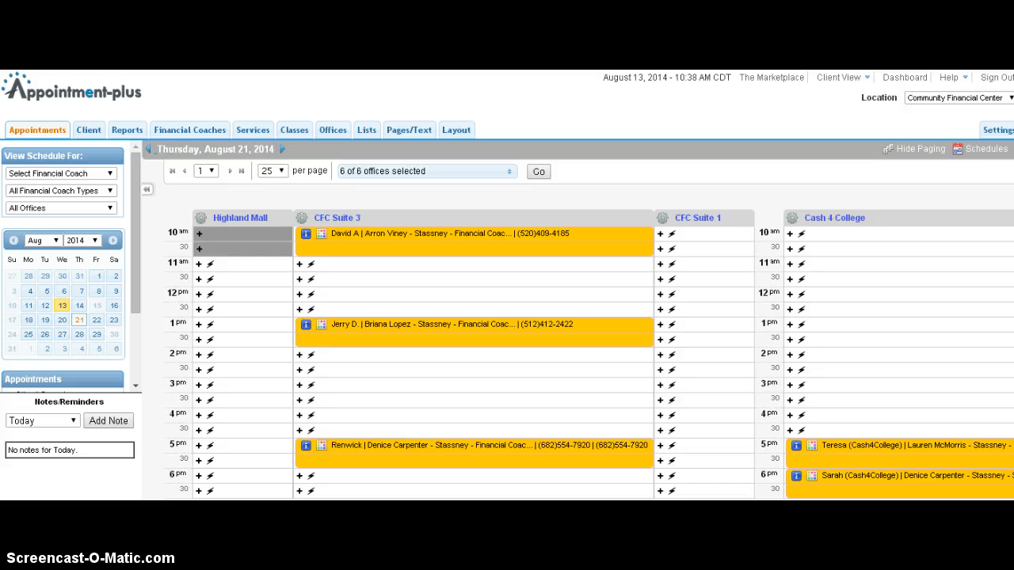
Open the Financial Coaches list, find Test Coach, and open that coach's profile.
{"action": "left_click", "coordinate": [191, 129]}
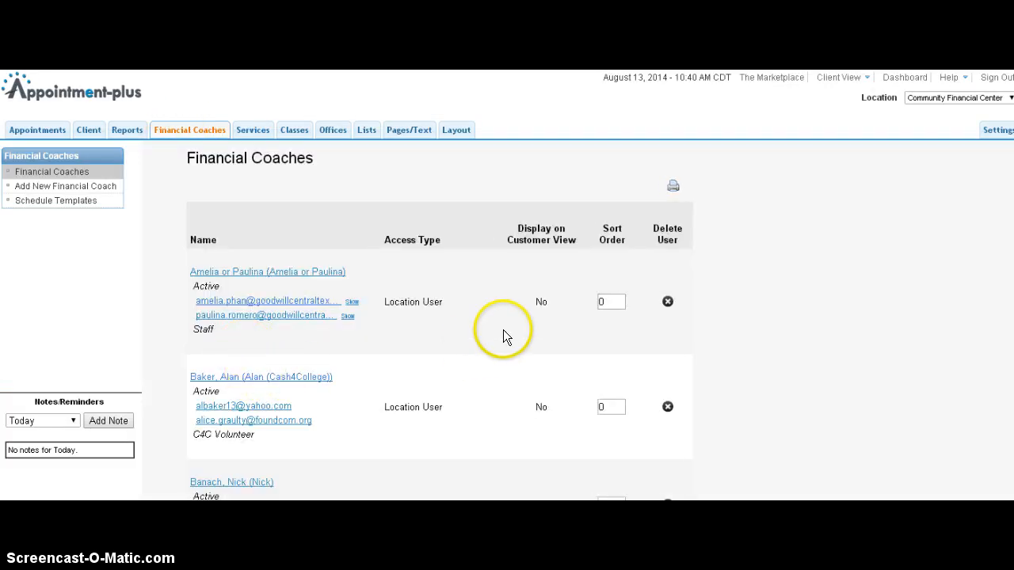
{"action": "scroll", "coordinate": [484, 336], "scroll_direction": "down", "scroll_amount": 2}
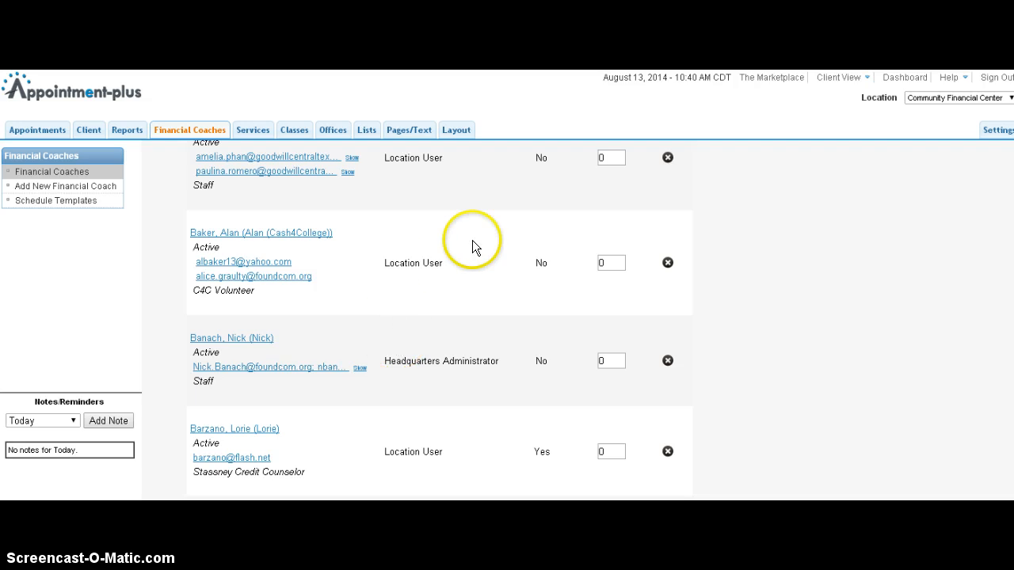
{"action": "scroll", "coordinate": [455, 276], "scroll_direction": "up", "scroll_amount": 2}
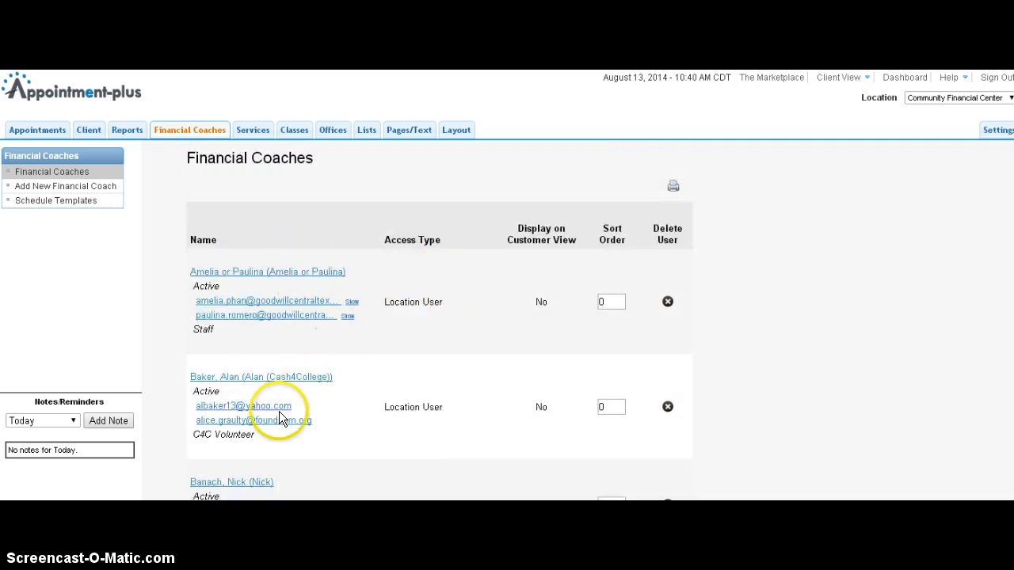
{"action": "scroll", "coordinate": [428, 296], "scroll_direction": "down", "scroll_amount": 1}
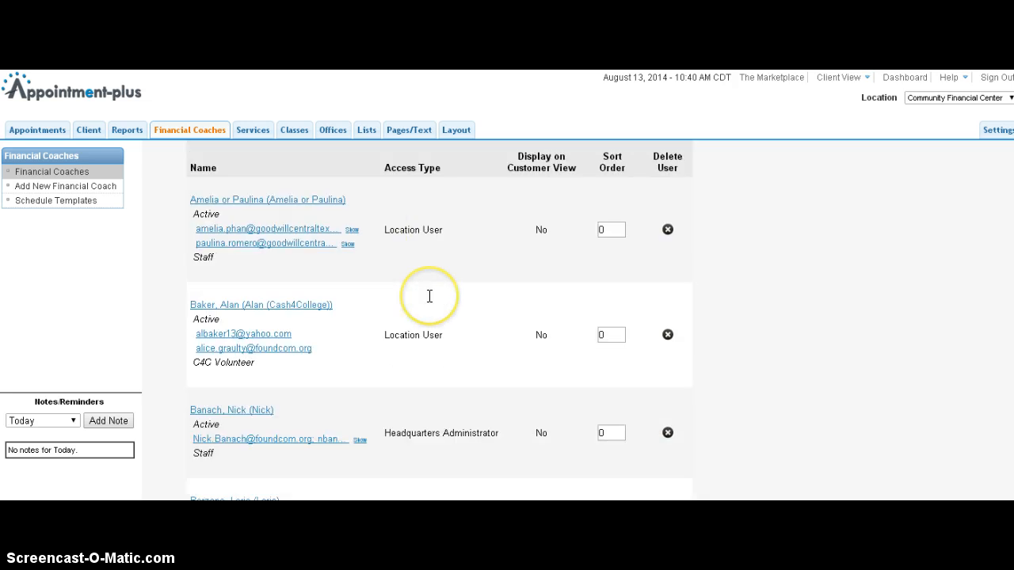
{"action": "scroll", "coordinate": [430, 296], "scroll_direction": "down", "scroll_amount": 1}
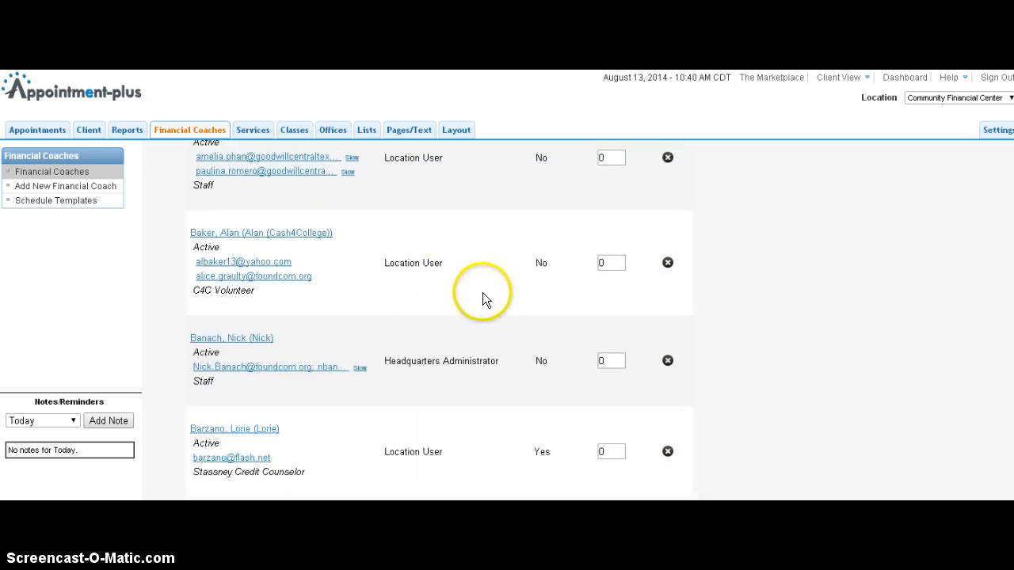
{"action": "key", "text": "ctrl+f"}
{"action": "type", "text": "test"}
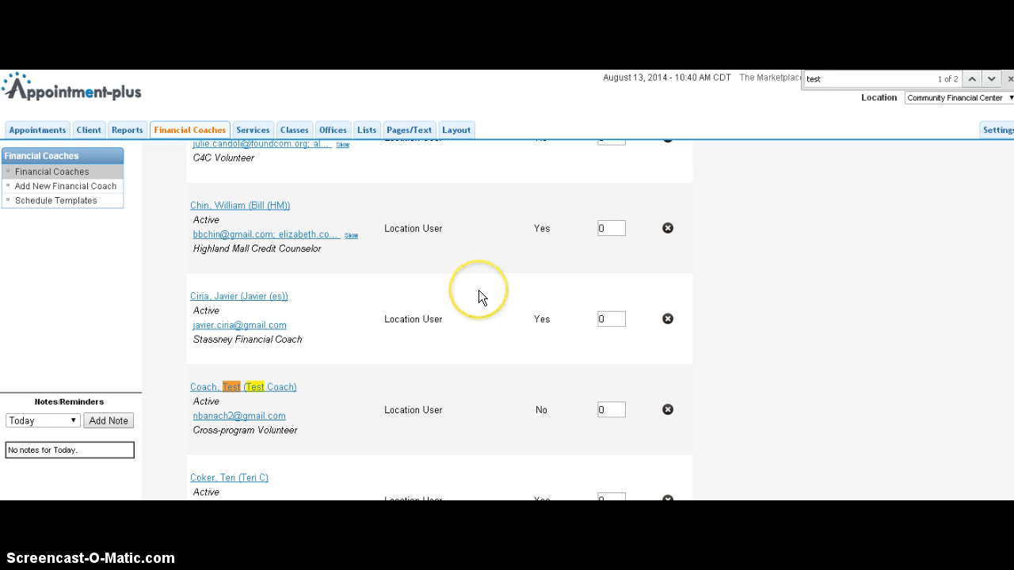
{"action": "left_click", "coordinate": [224, 388]}
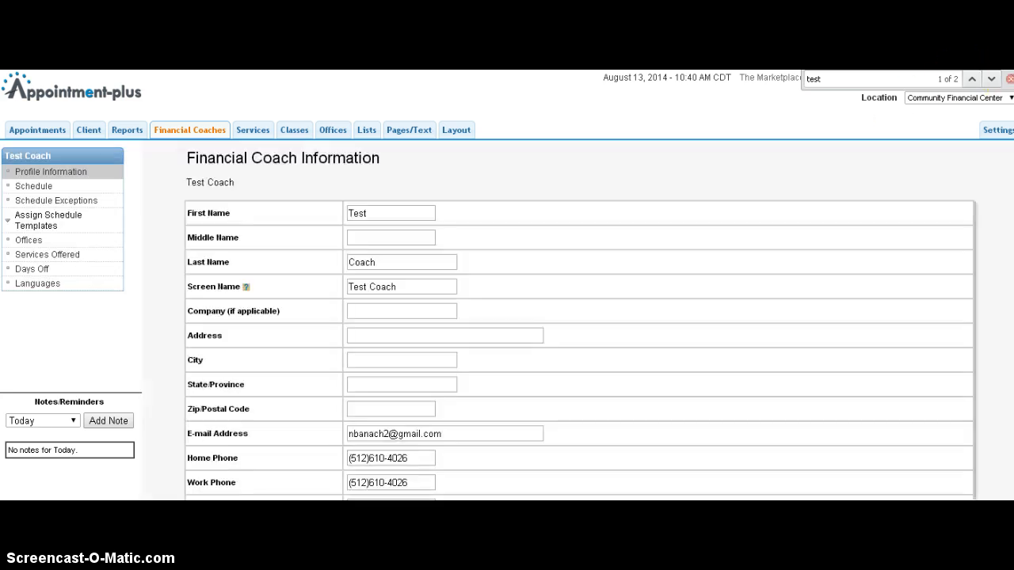
Fill in Test Coach's Tax ID Number field with a placeholder value.
{"action": "left_click", "coordinate": [1009, 79]}
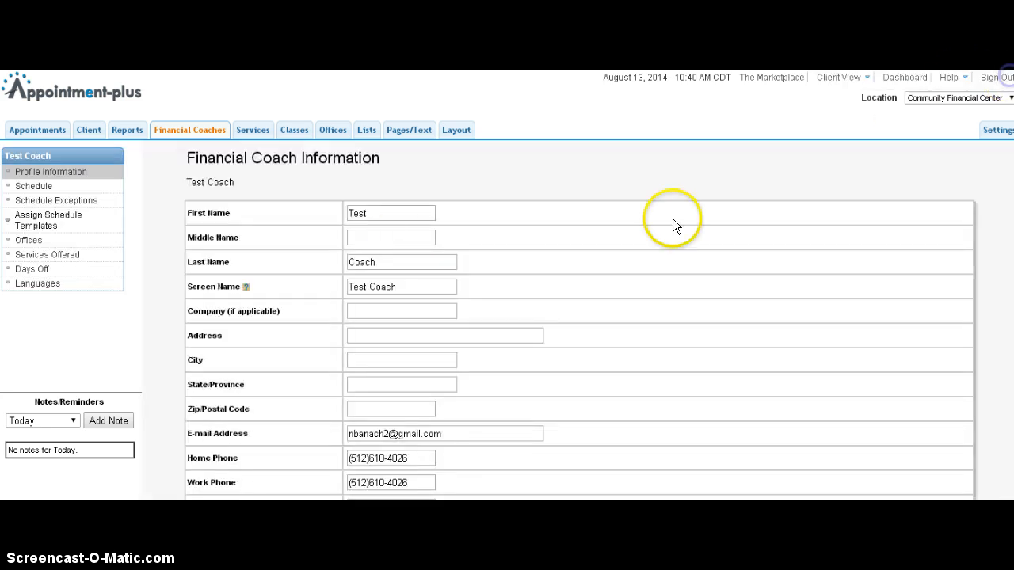
{"action": "left_click", "coordinate": [366, 214]}
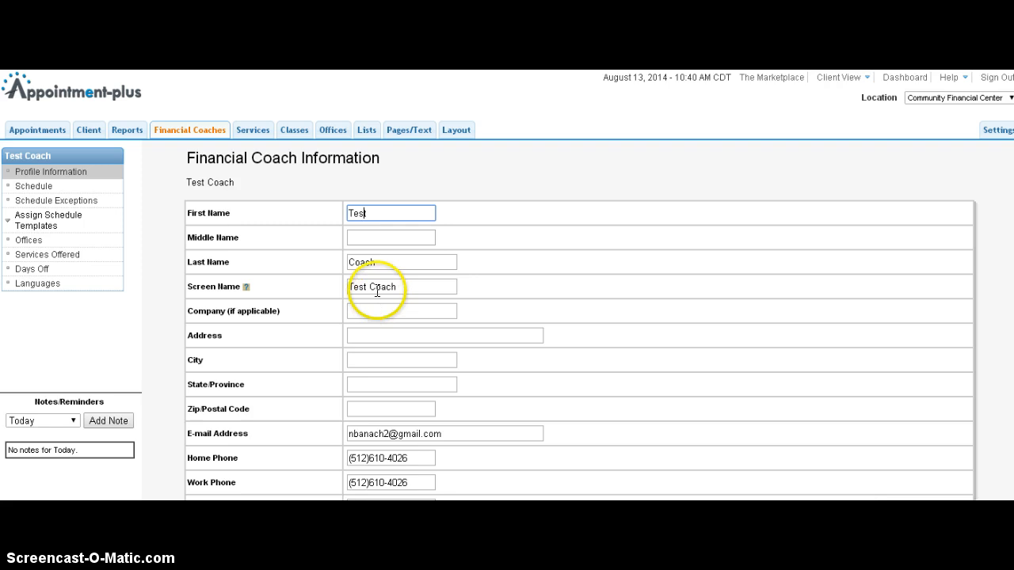
{"action": "scroll", "coordinate": [403, 303], "scroll_direction": "down", "scroll_amount": 2}
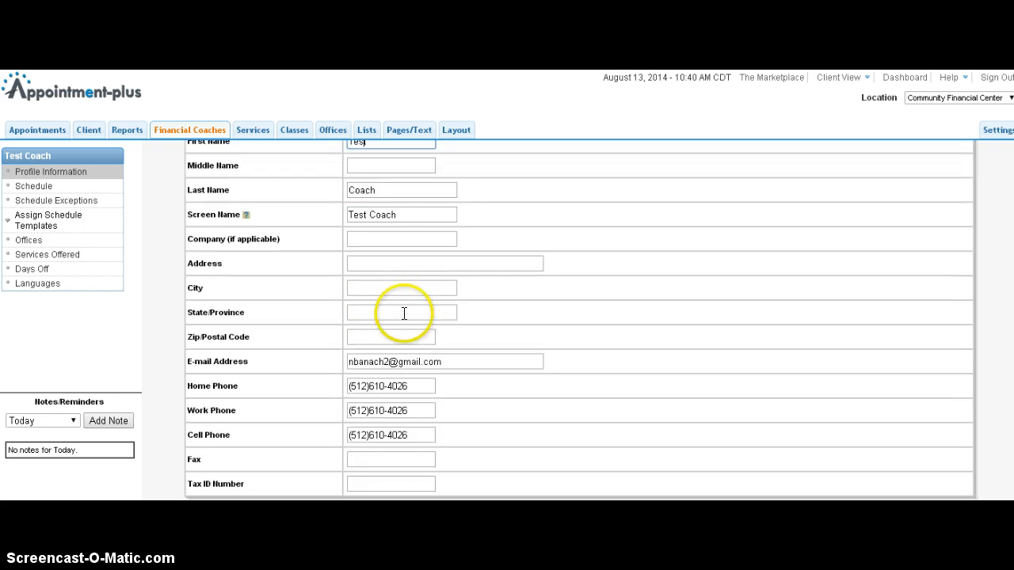
{"action": "scroll", "coordinate": [404, 313], "scroll_direction": "down", "scroll_amount": 2}
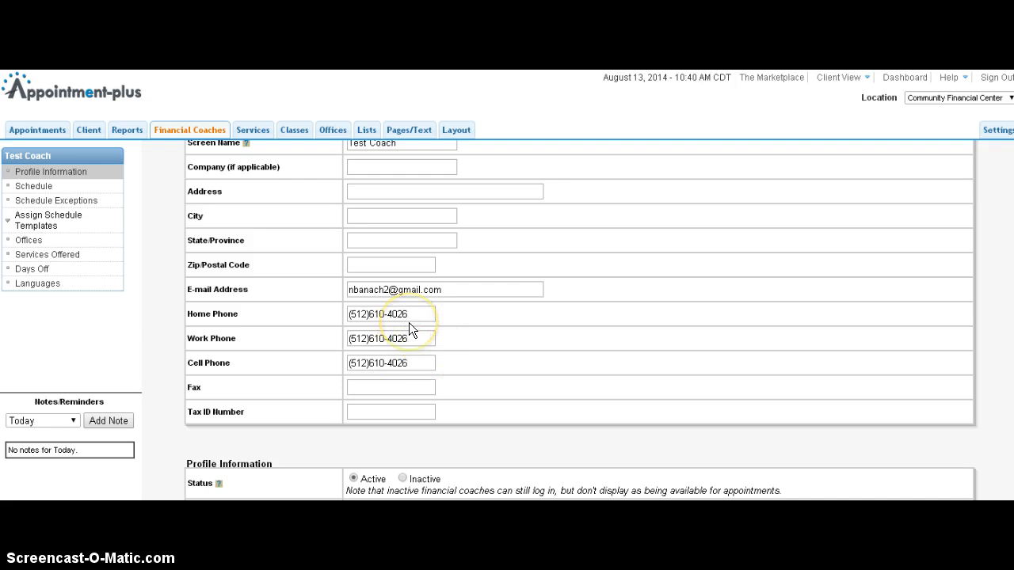
{"action": "left_click", "coordinate": [490, 368]}
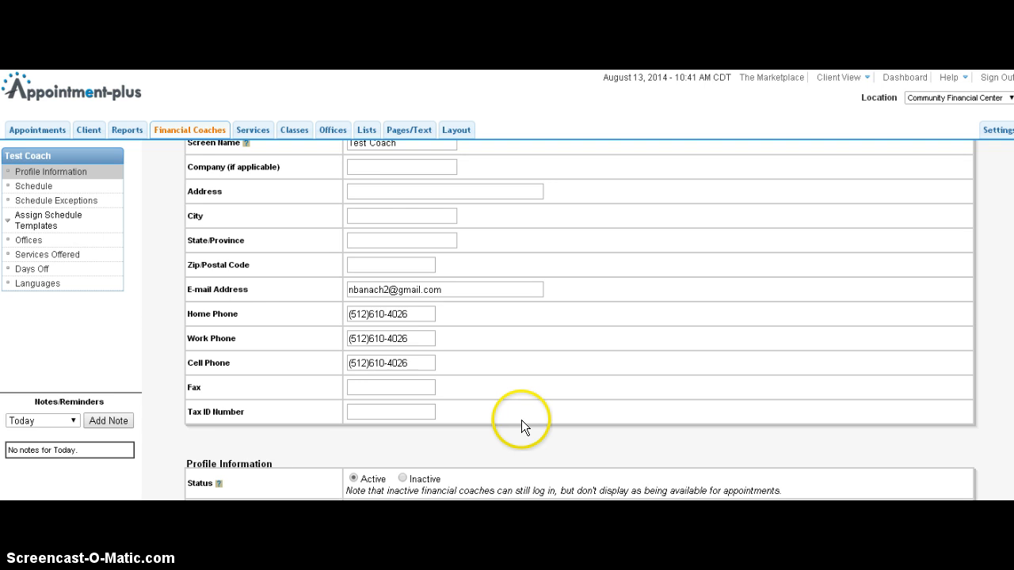
{"action": "left_click", "coordinate": [405, 412]}
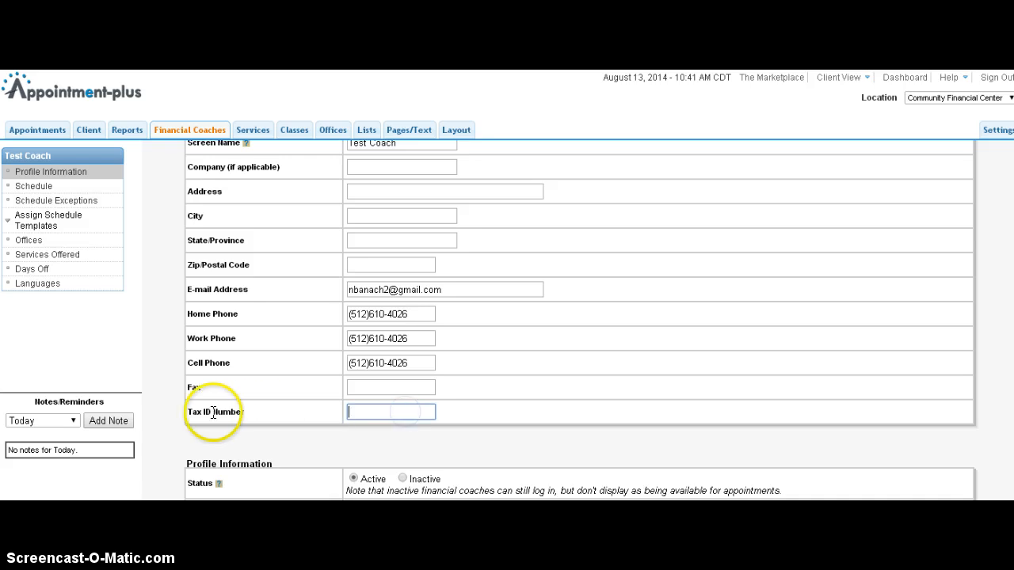
{"action": "left_click_drag", "start_coordinate": [183, 412], "coordinate": [278, 411]}
{"action": "left_click", "coordinate": [362, 412]}
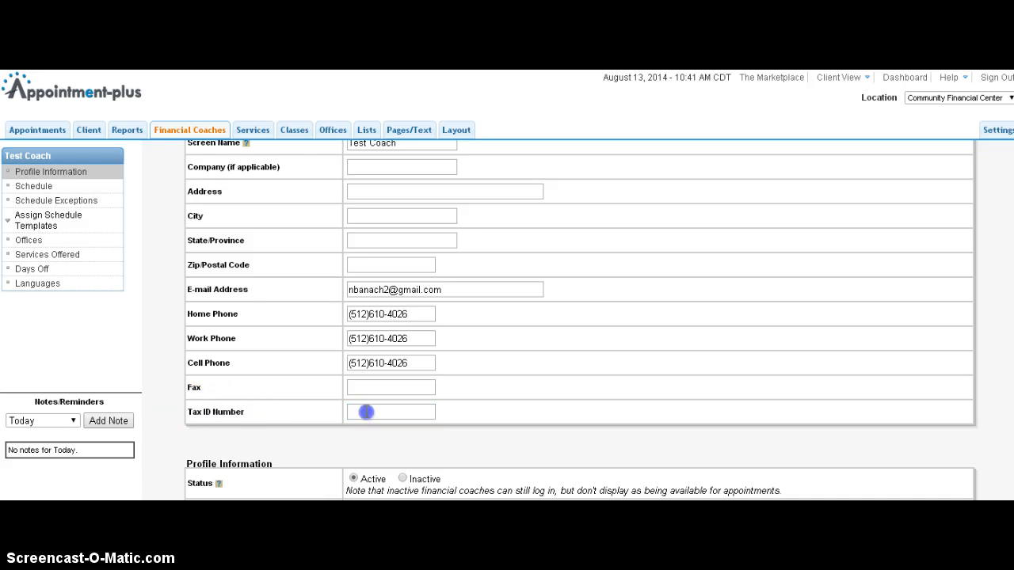
{"action": "type", "text": "x"}
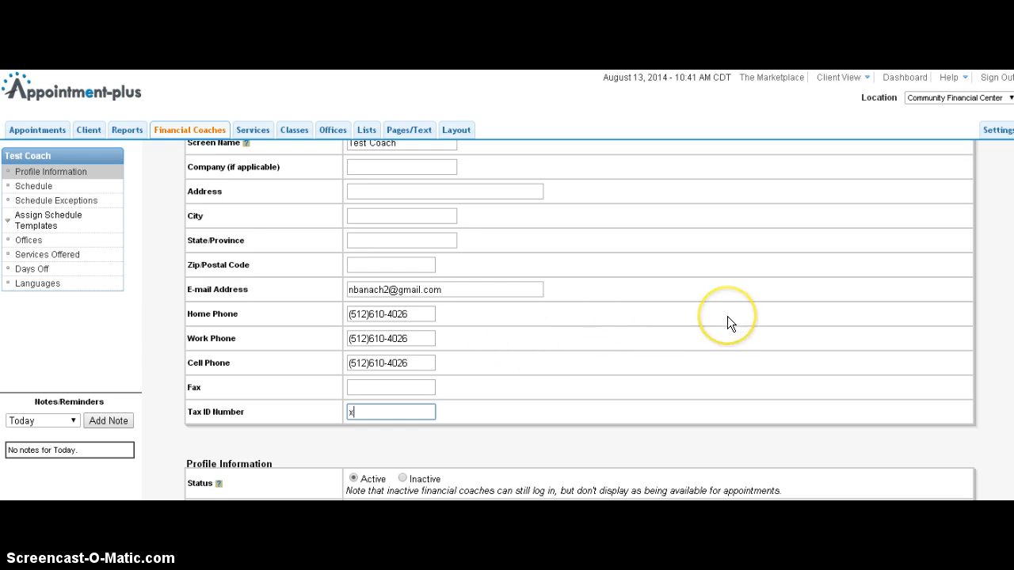
Examine the Tax ID Number field and the Allow Customers to See setting in the coach's profile.
{"action": "scroll", "coordinate": [727, 317], "scroll_direction": "down", "scroll_amount": 1}
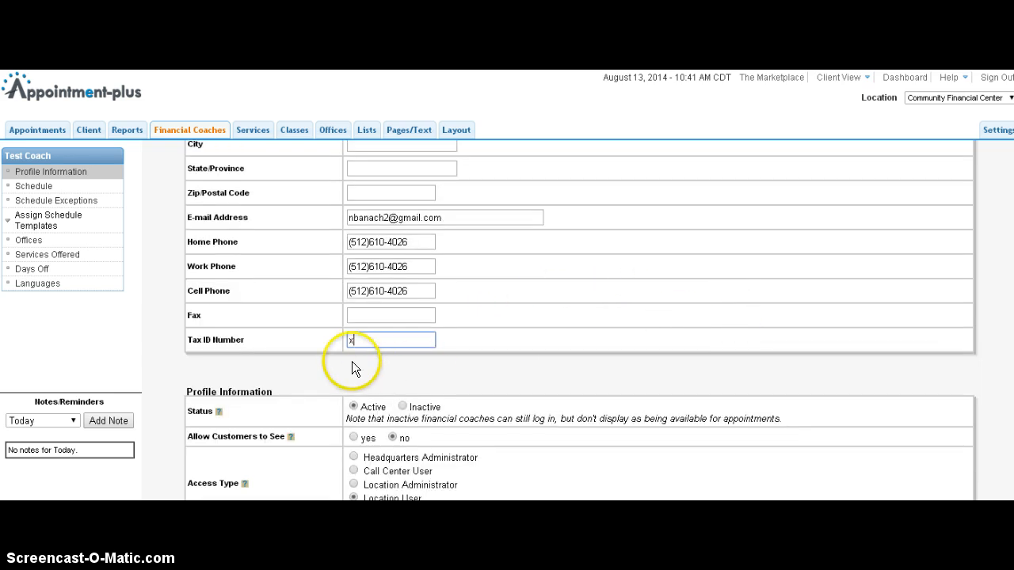
{"action": "left_click", "coordinate": [317, 342]}
{"action": "left_click", "coordinate": [497, 342]}
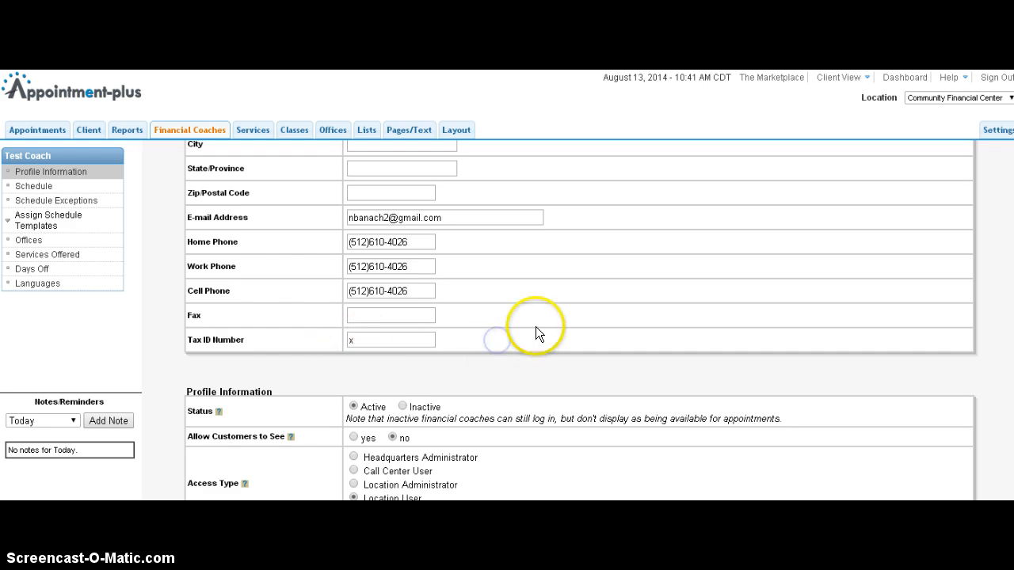
{"action": "left_click", "coordinate": [433, 341]}
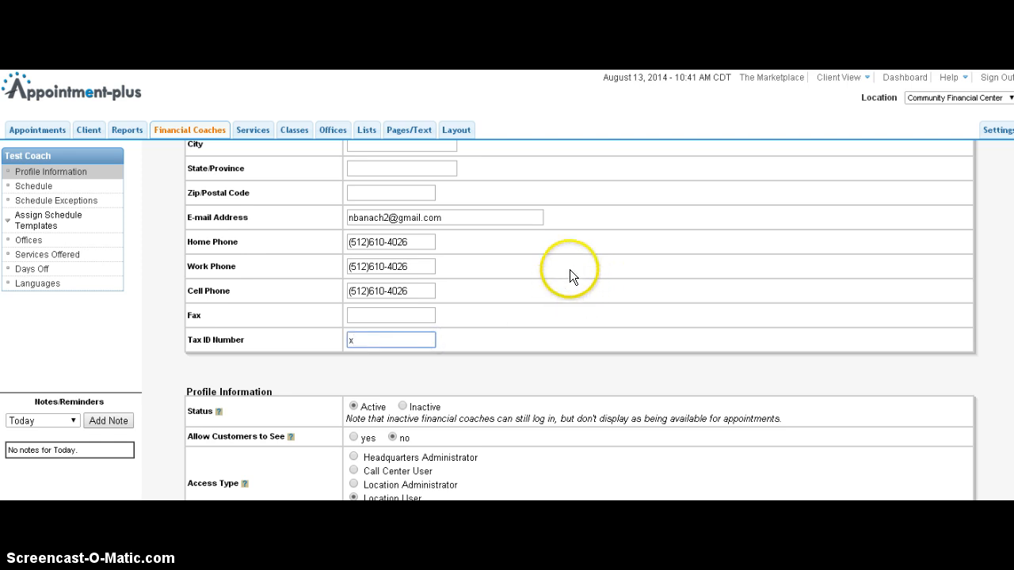
{"action": "scroll", "coordinate": [574, 260], "scroll_direction": "down", "scroll_amount": 2}
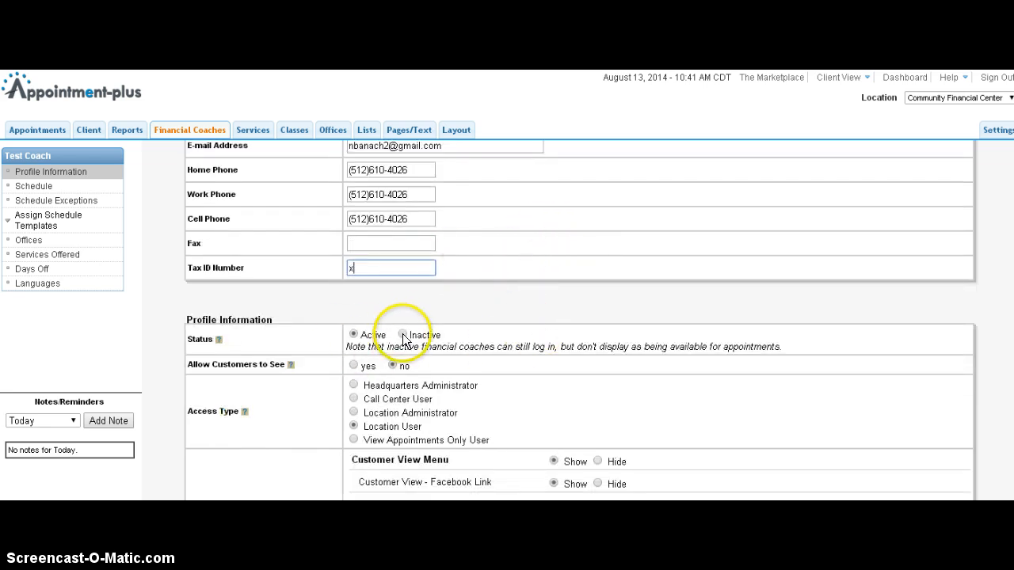
{"action": "scroll", "coordinate": [465, 311], "scroll_direction": "down", "scroll_amount": 2}
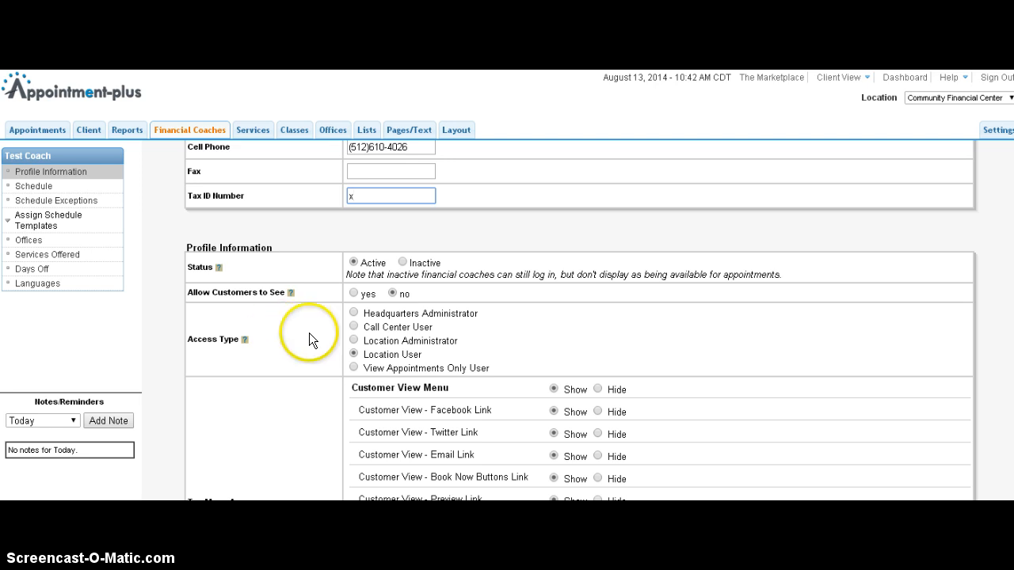
{"action": "double_click", "coordinate": [223, 292]}
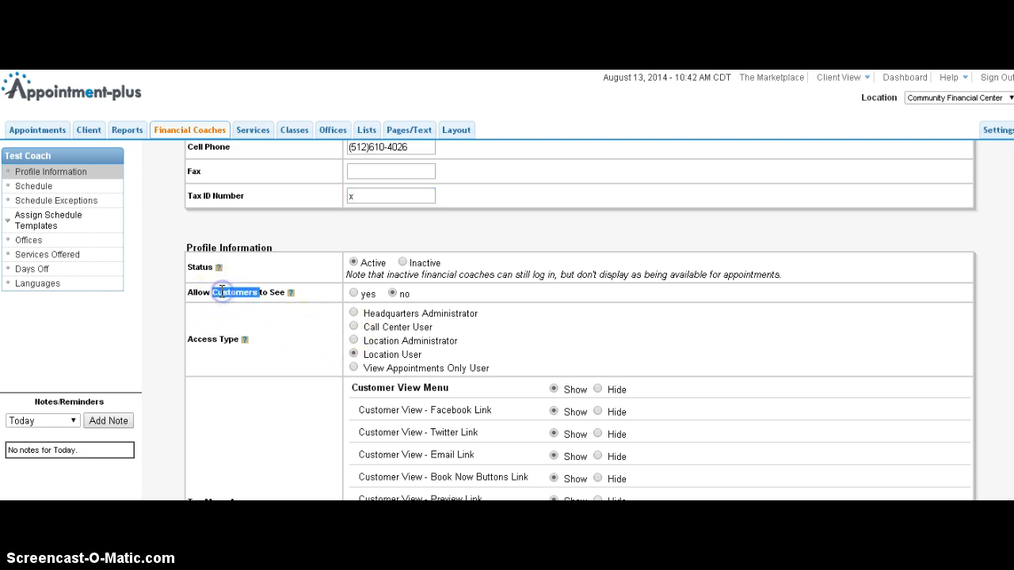
{"action": "left_click", "coordinate": [235, 292]}
{"action": "left_click_drag", "start_coordinate": [190, 291], "coordinate": [290, 293]}
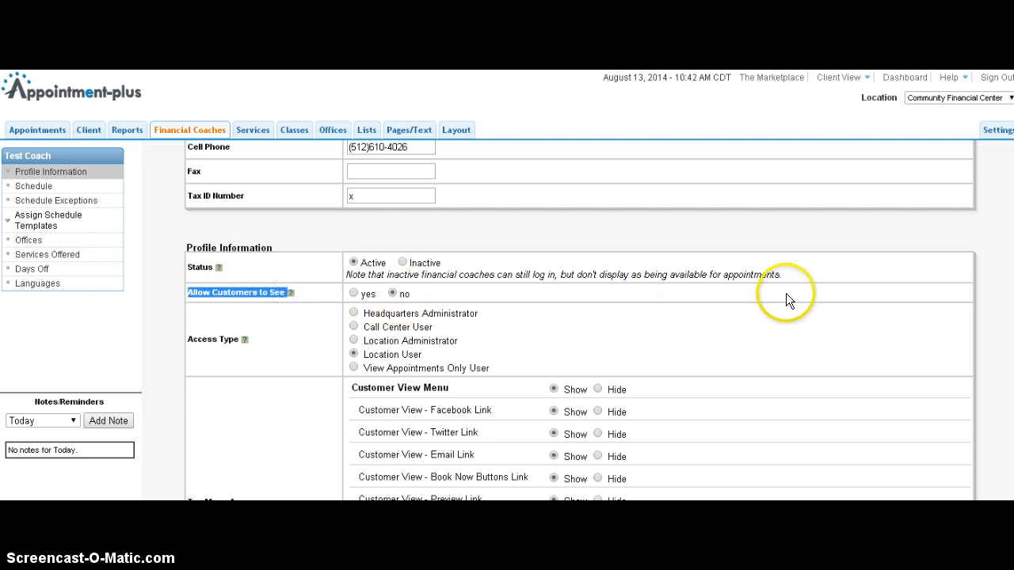
{"action": "scroll", "coordinate": [690, 304], "scroll_direction": "down", "scroll_amount": 2}
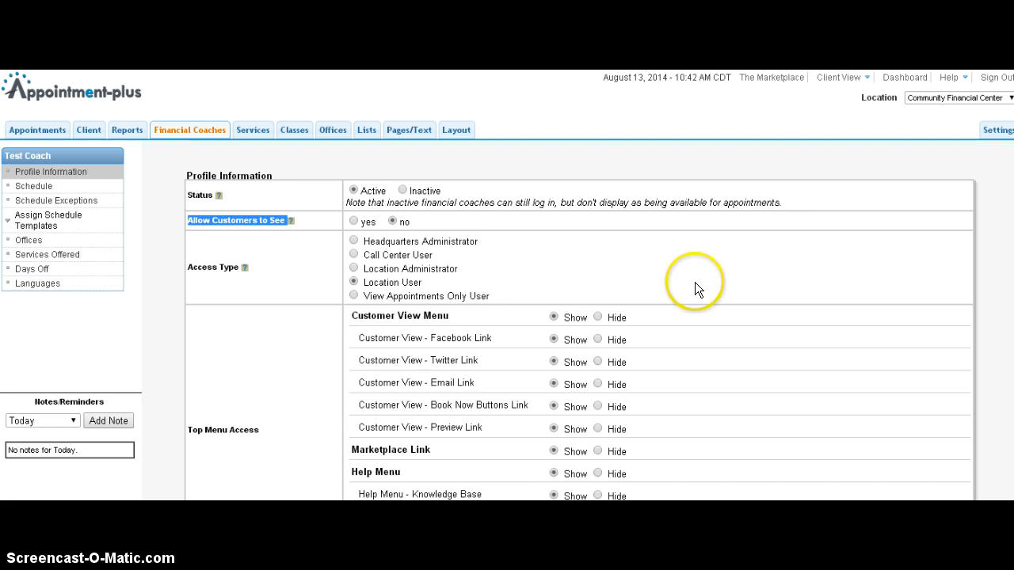
{"action": "left_click", "coordinate": [311, 219]}
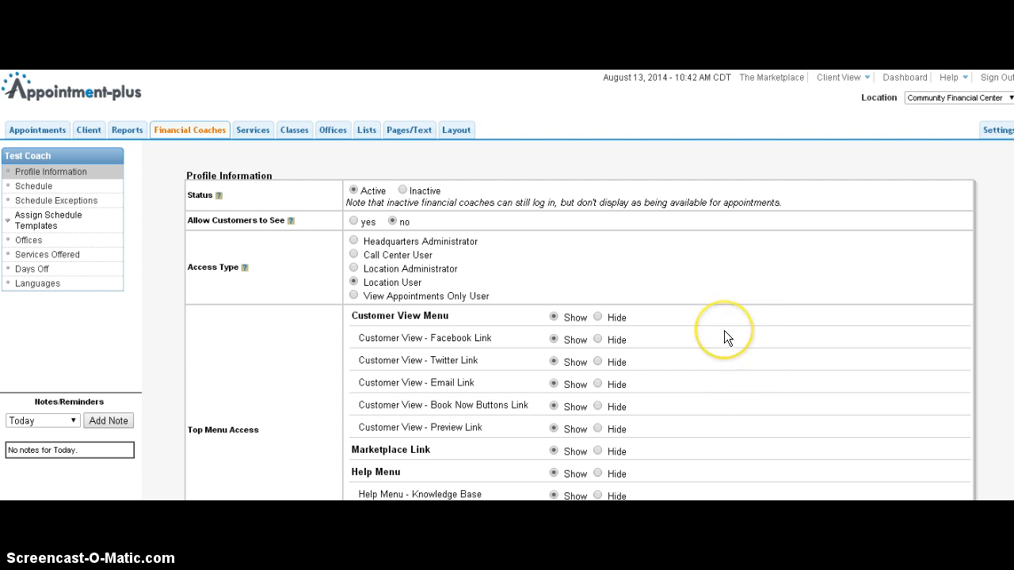
Open the coach's Change Password dialog and enter your own administrator password.
{"action": "scroll", "coordinate": [712, 369], "scroll_direction": "down", "scroll_amount": 1}
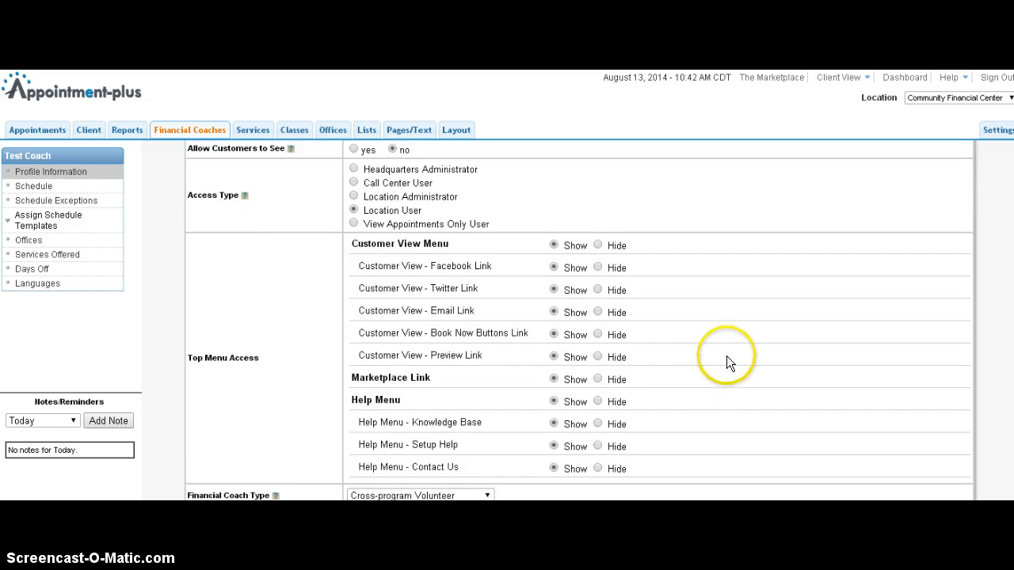
{"action": "scroll", "coordinate": [733, 283], "scroll_direction": "down", "scroll_amount": 2}
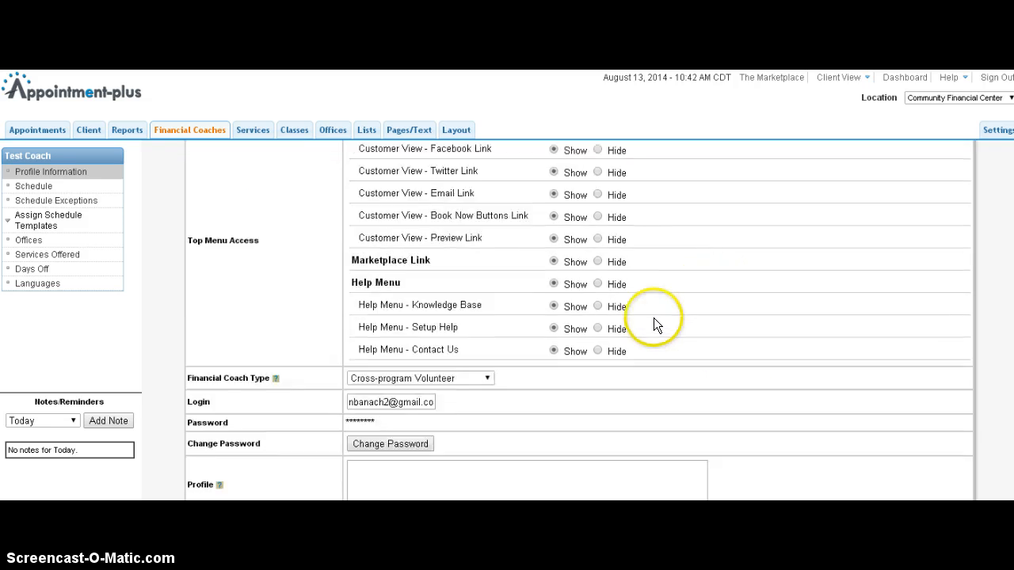
{"action": "left_click", "coordinate": [400, 446]}
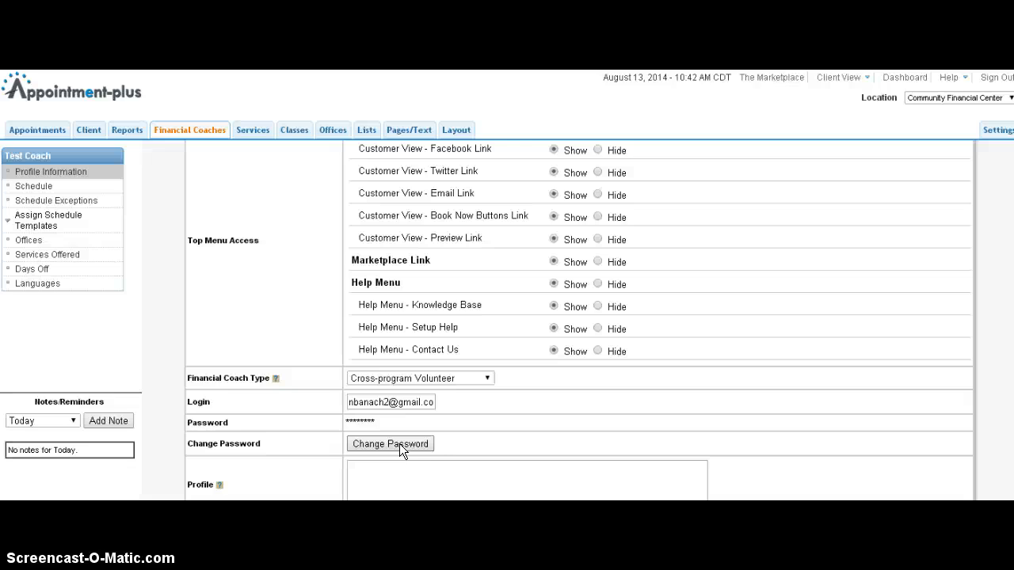
{"action": "left_click", "coordinate": [397, 444]}
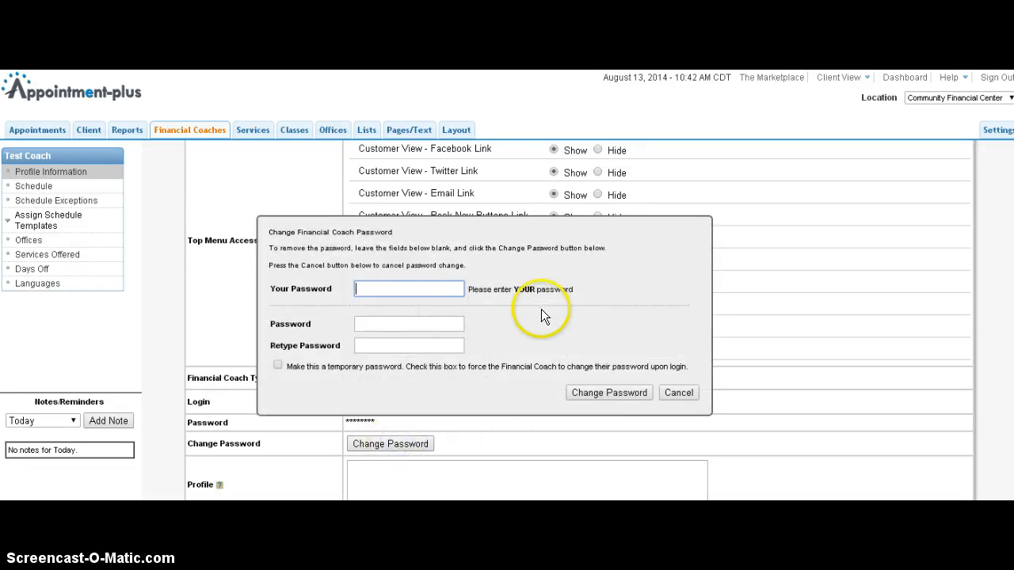
{"action": "type", "text": "••••••••••"}
{"action": "key", "text": "Tab"}
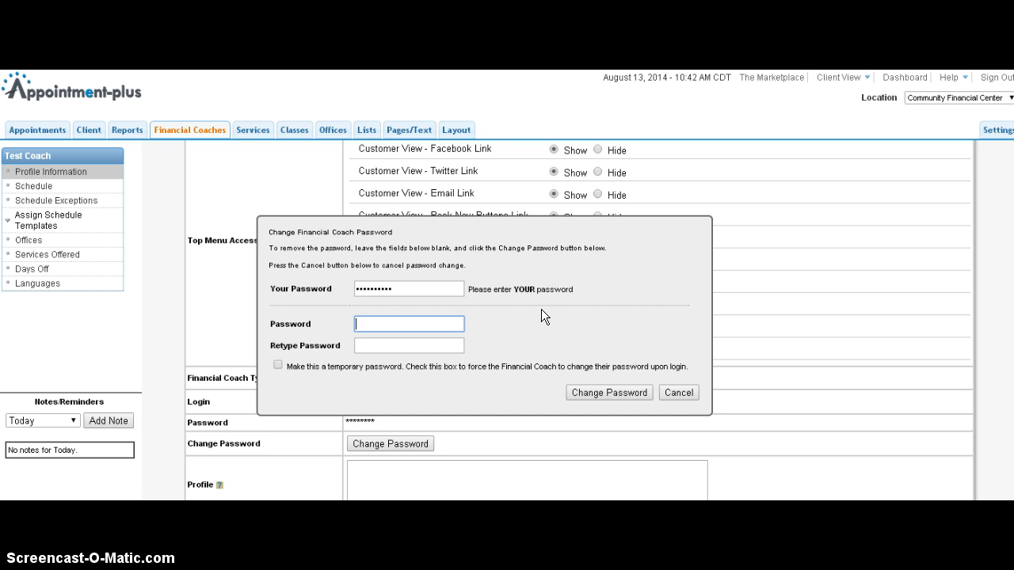
Enter a new password for Test Coach and retype it to confirm.
{"action": "type", "text": "•••••••••"}
{"action": "key", "text": "Tab"}
{"action": "type", "text": "••••••••"}
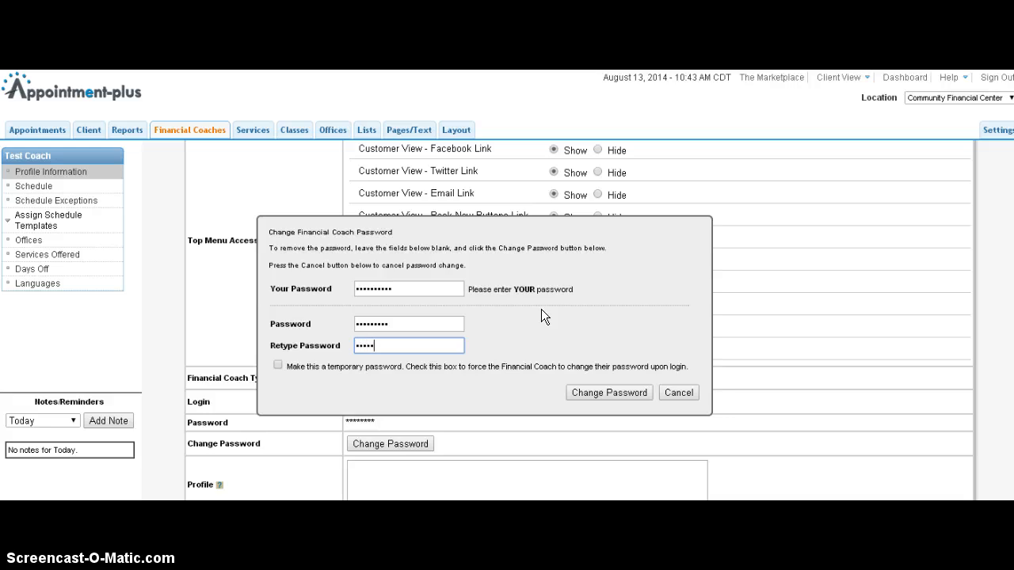
{"action": "type", "text": "•"}
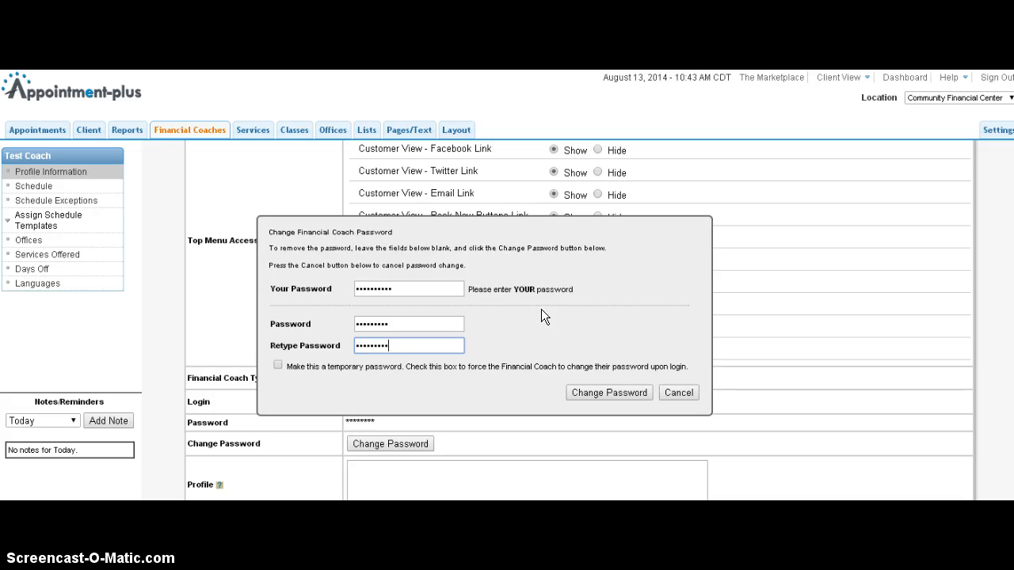
Mark it as a temporary password, submit the password change and acknowledge the notice.
{"action": "left_click", "coordinate": [278, 365]}
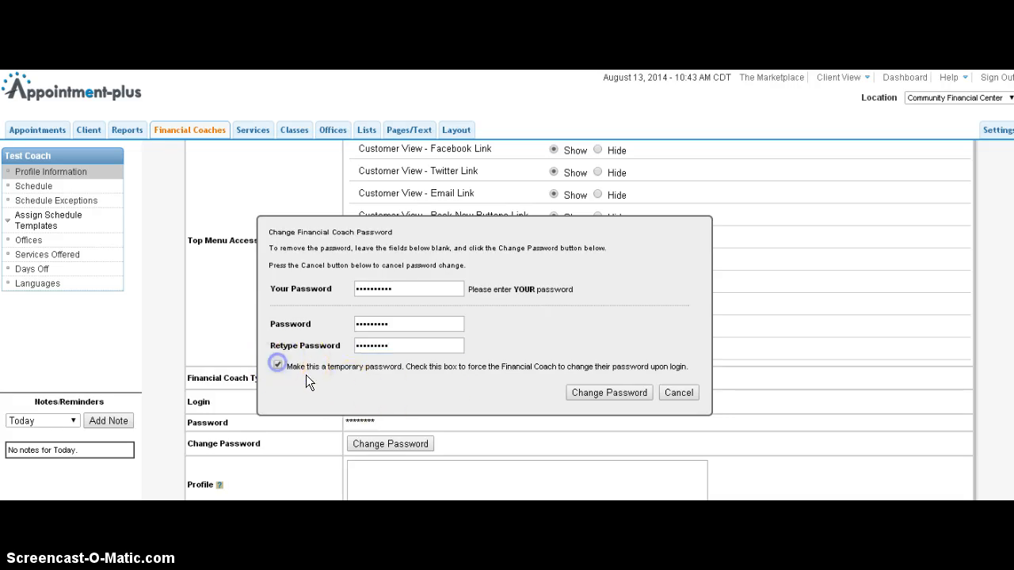
{"action": "left_click", "coordinate": [587, 390]}
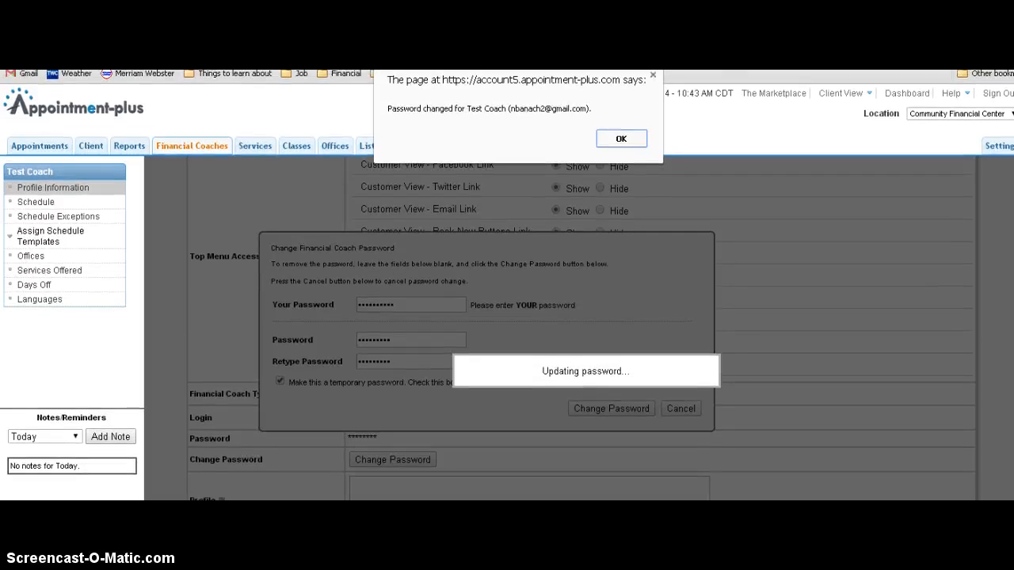
{"action": "left_click", "coordinate": [622, 125]}
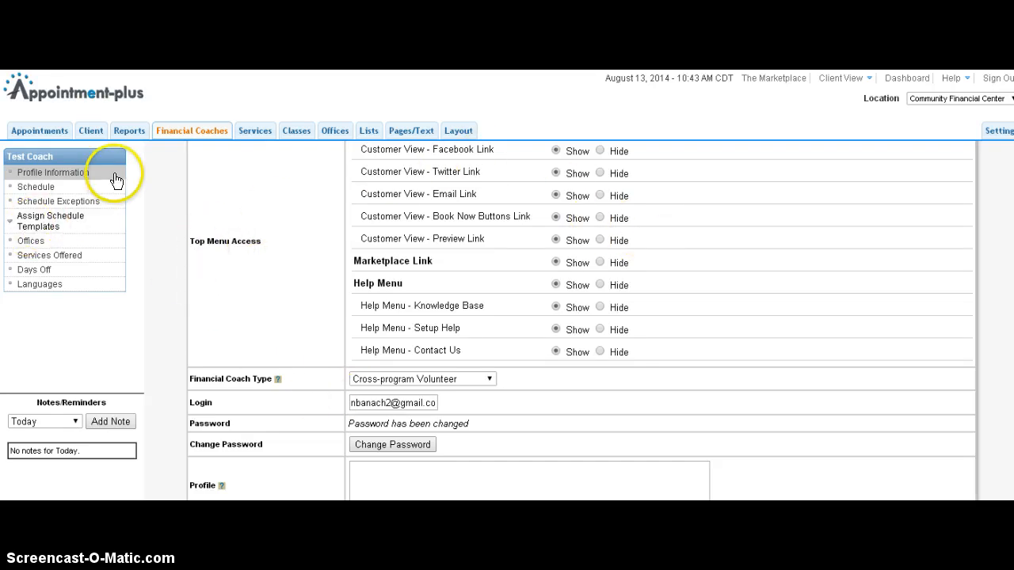
Open the coach's Schedule, make Wednesday a working day and set its start time to 5:00pm.
{"action": "left_click", "coordinate": [59, 190]}
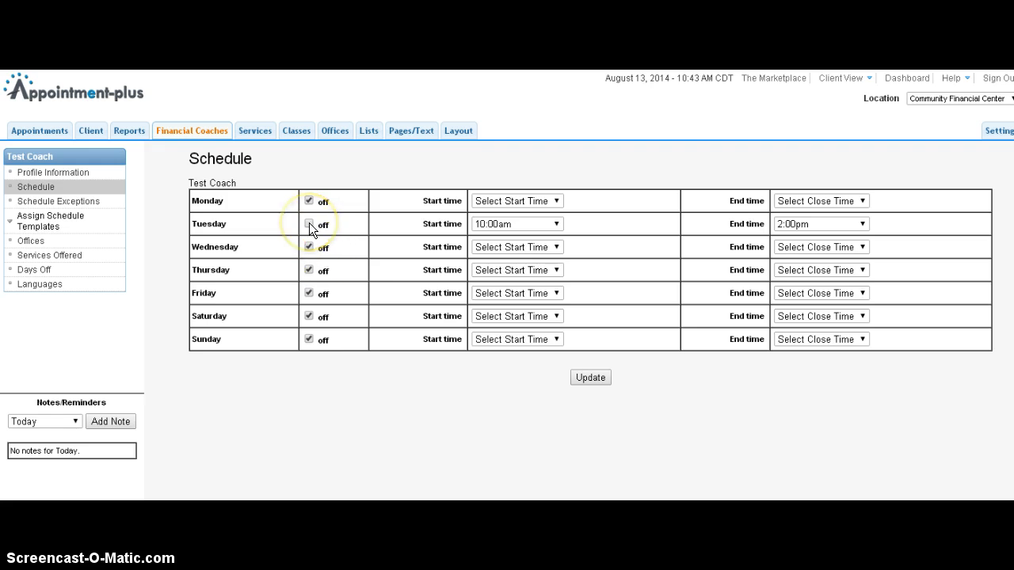
{"action": "left_click", "coordinate": [309, 269]}
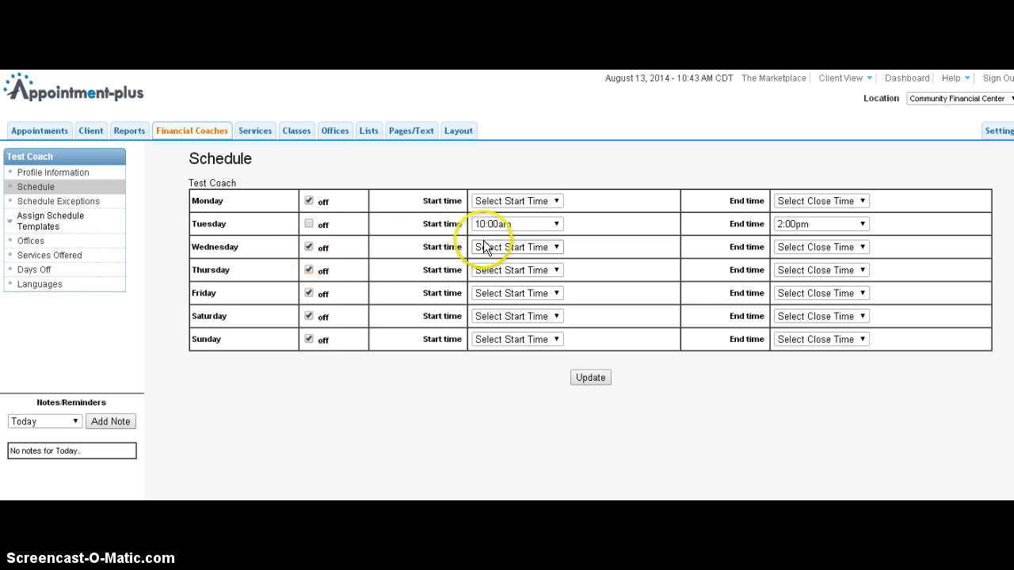
{"action": "left_click", "coordinate": [310, 247]}
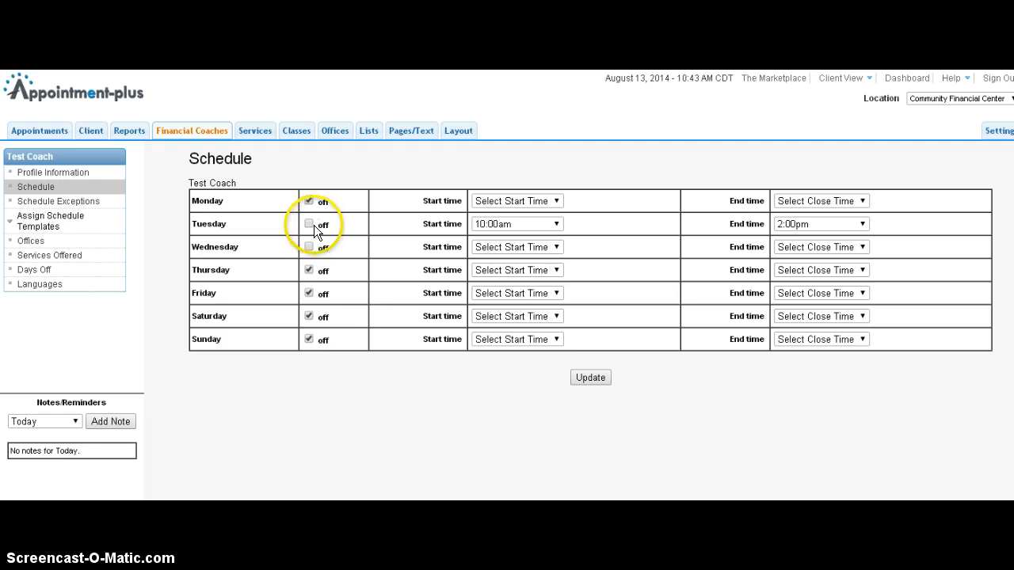
{"action": "left_click", "coordinate": [509, 247]}
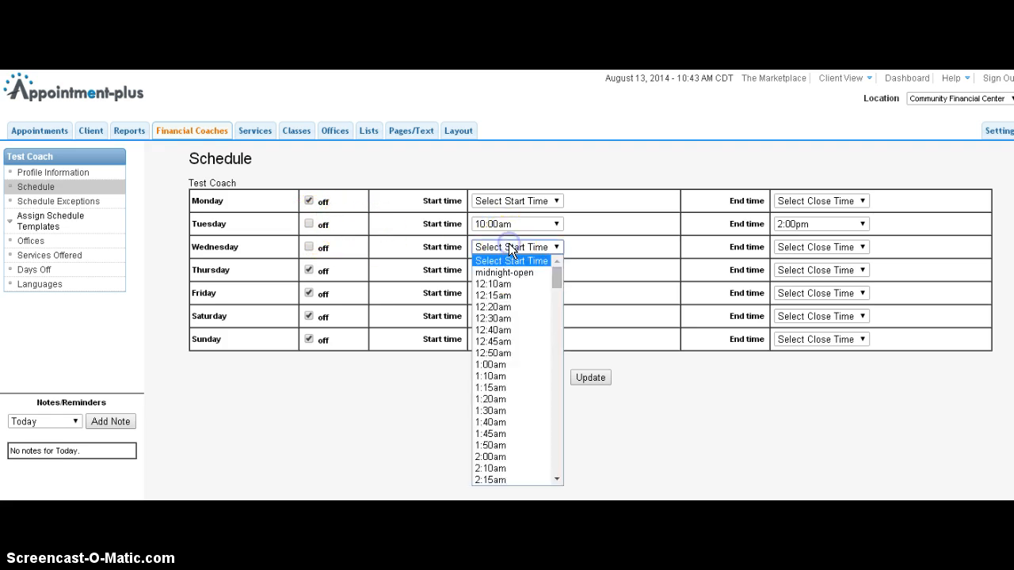
{"action": "scroll", "coordinate": [515, 384], "scroll_direction": "down", "scroll_amount": 8}
{"action": "scroll", "coordinate": [521, 384], "scroll_direction": "down", "scroll_amount": 20}
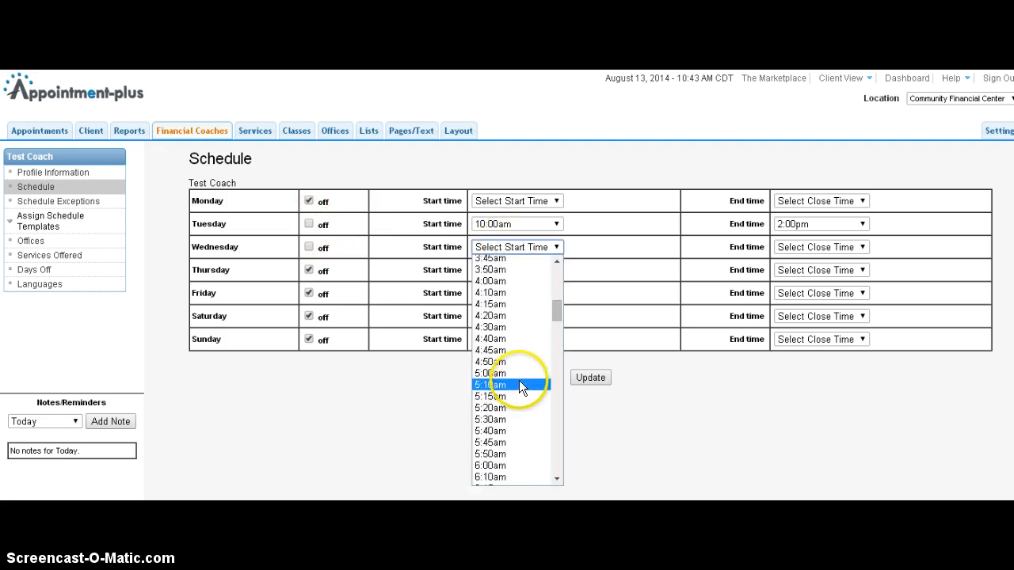
{"action": "scroll", "coordinate": [517, 391], "scroll_direction": "down", "scroll_amount": 12}
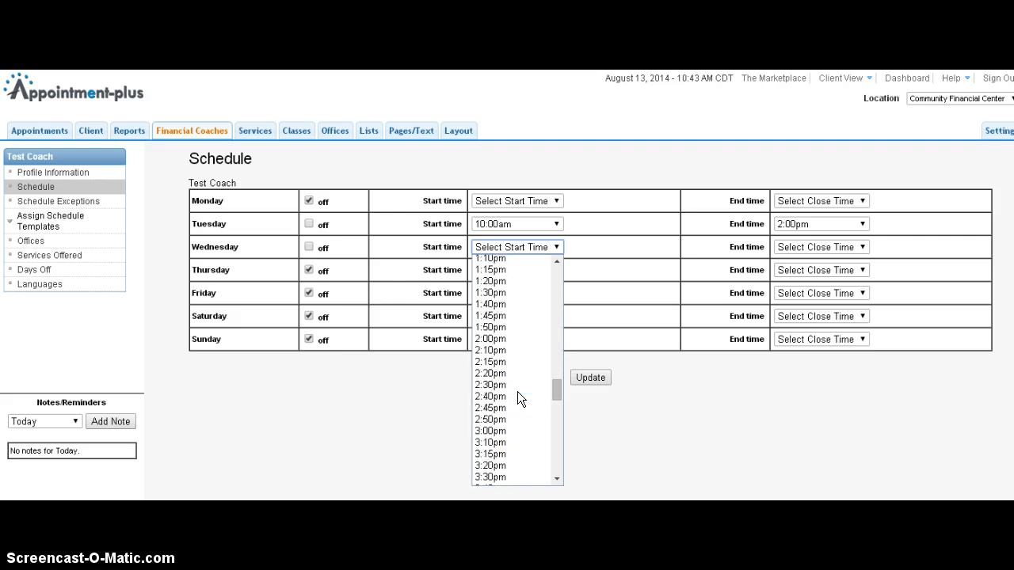
{"action": "left_click", "coordinate": [508, 399]}
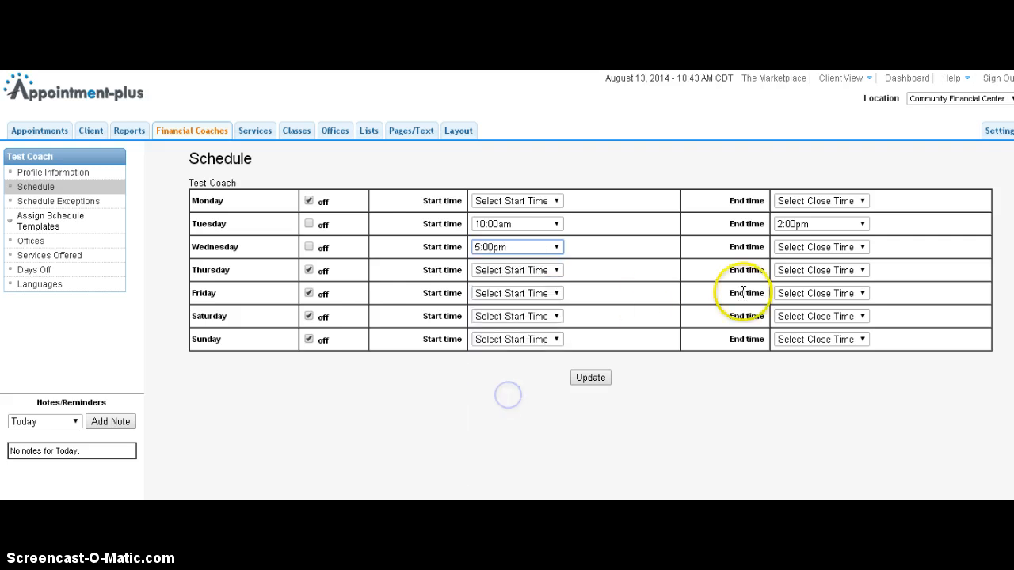
Set Wednesday's end time to 7:00pm.
{"action": "left_click", "coordinate": [816, 247]}
{"action": "scroll", "coordinate": [802, 444], "scroll_direction": "down", "scroll_amount": 12}
{"action": "scroll", "coordinate": [802, 461], "scroll_direction": "down", "scroll_amount": 20}
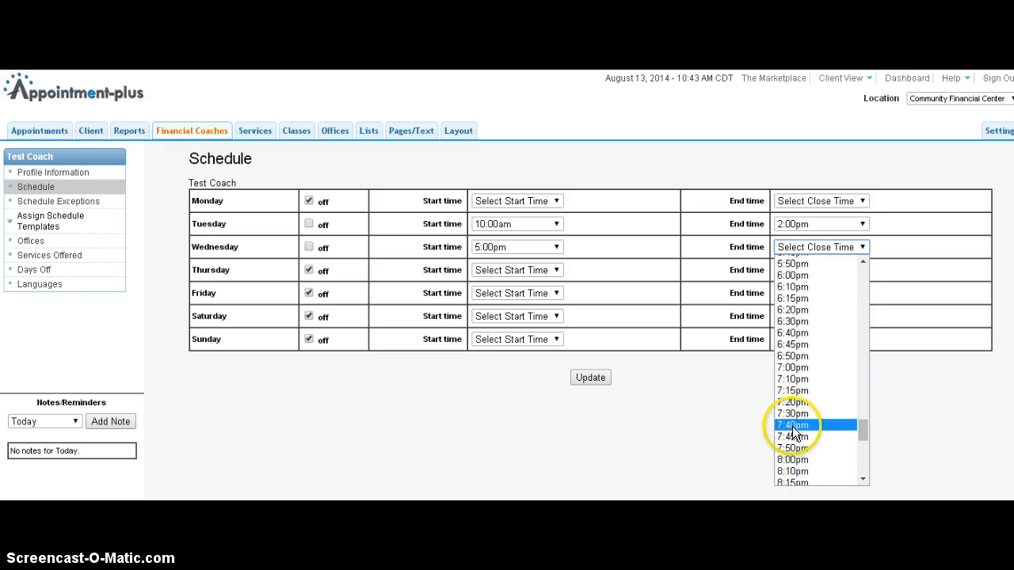
{"action": "left_click", "coordinate": [789, 368]}
{"action": "left_click", "coordinate": [401, 453]}
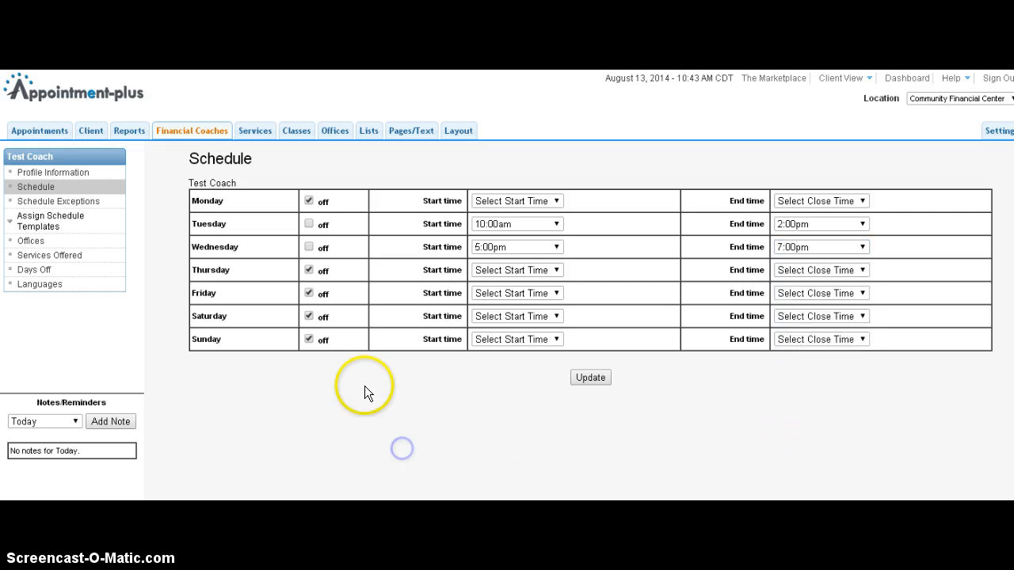
Mark Tuesday as off and save the coach's weekly schedule.
{"action": "left_click", "coordinate": [308, 223]}
{"action": "left_click_drag", "start_coordinate": [328, 222], "coordinate": [274, 224]}
{"action": "left_click", "coordinate": [338, 222]}
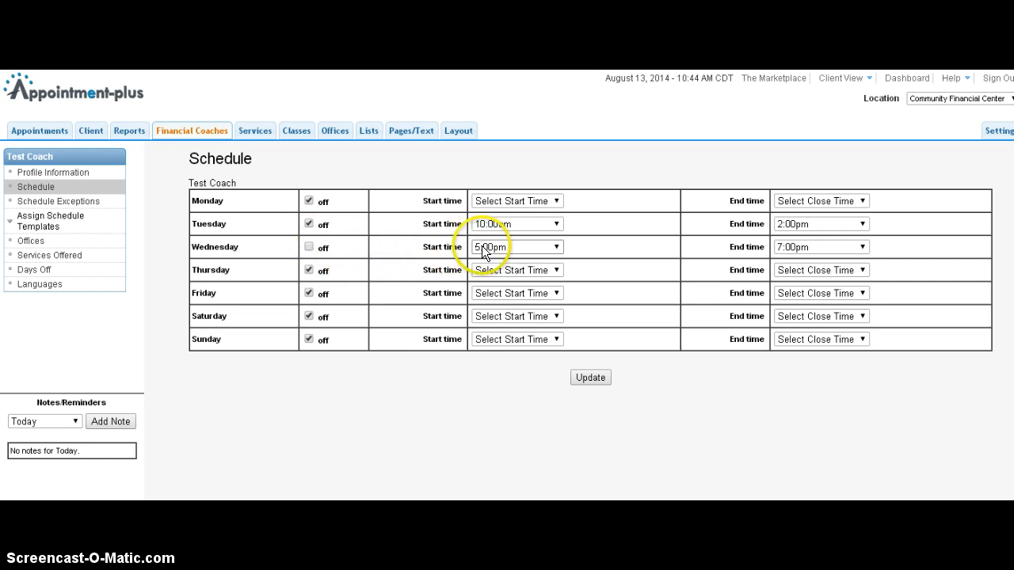
{"action": "left_click", "coordinate": [595, 381]}
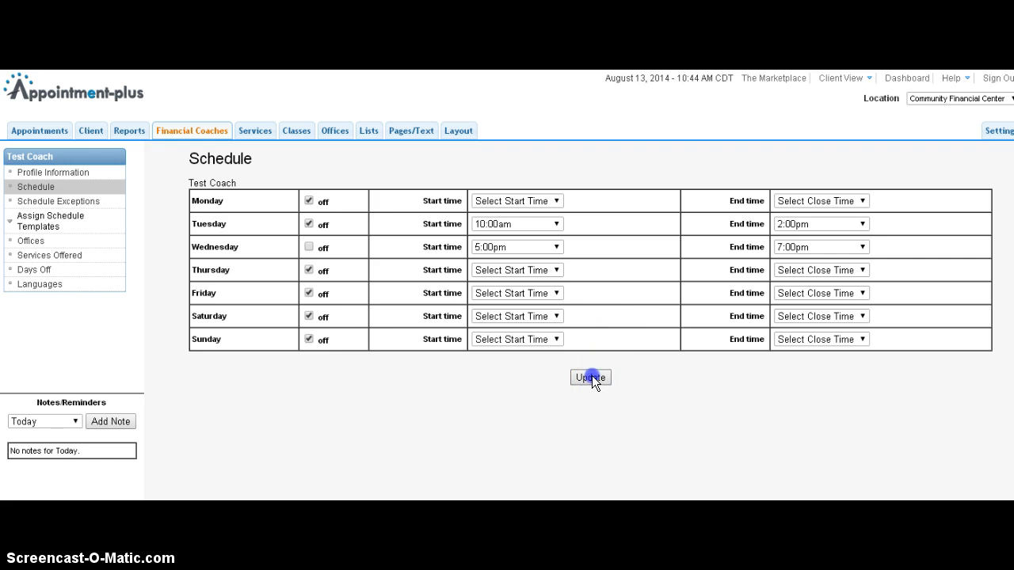
{"action": "left_click", "coordinate": [591, 377]}
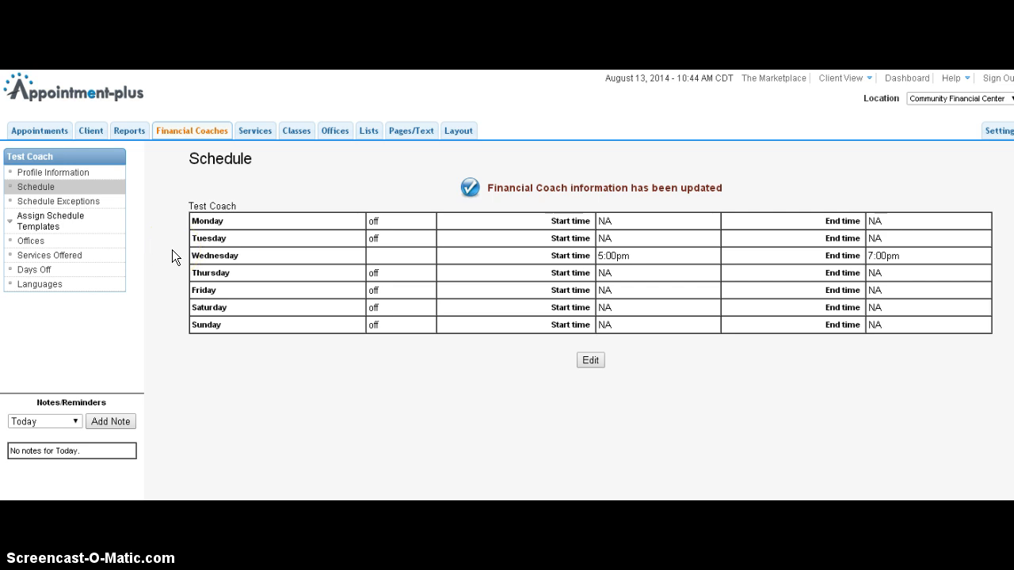
Open the coach's Days Off, select August 13, 20 and 27, 2014, and save.
{"action": "left_click", "coordinate": [71, 266]}
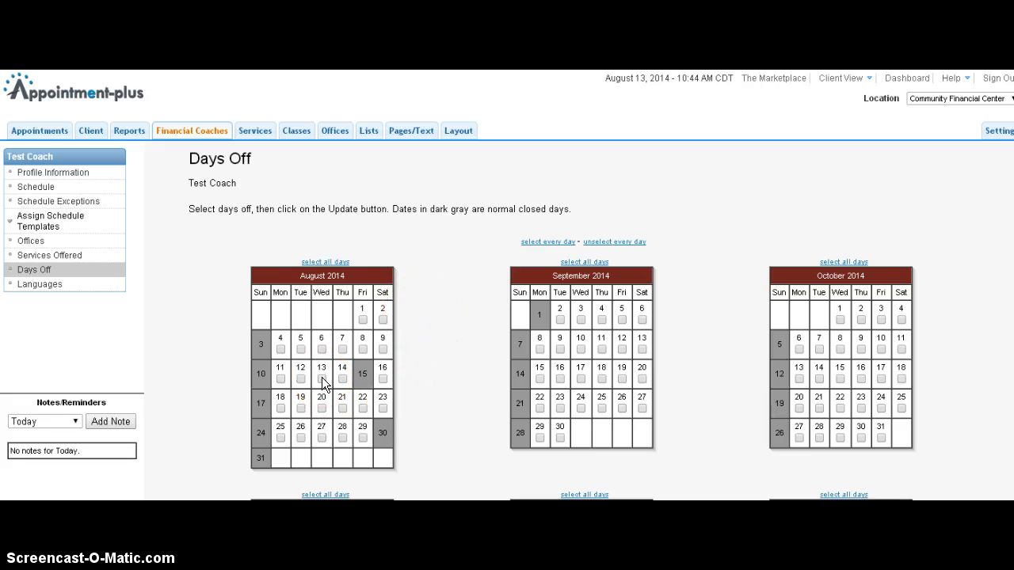
{"action": "scroll", "coordinate": [327, 379], "scroll_direction": "down", "scroll_amount": 1}
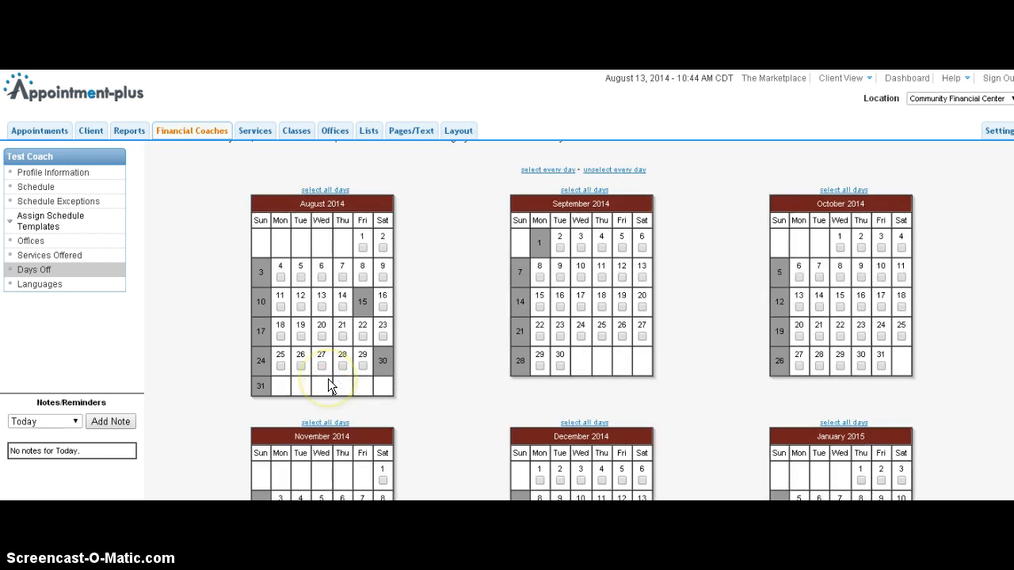
{"action": "left_click", "coordinate": [322, 307]}
{"action": "left_click", "coordinate": [322, 336]}
{"action": "left_click", "coordinate": [321, 365]}
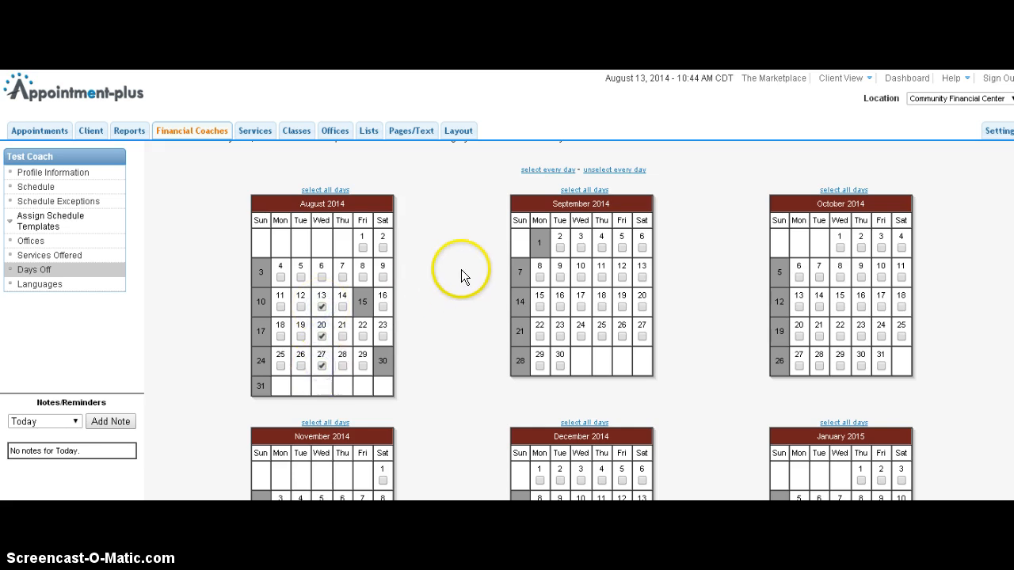
{"action": "scroll", "coordinate": [445, 312], "scroll_direction": "down", "scroll_amount": 6}
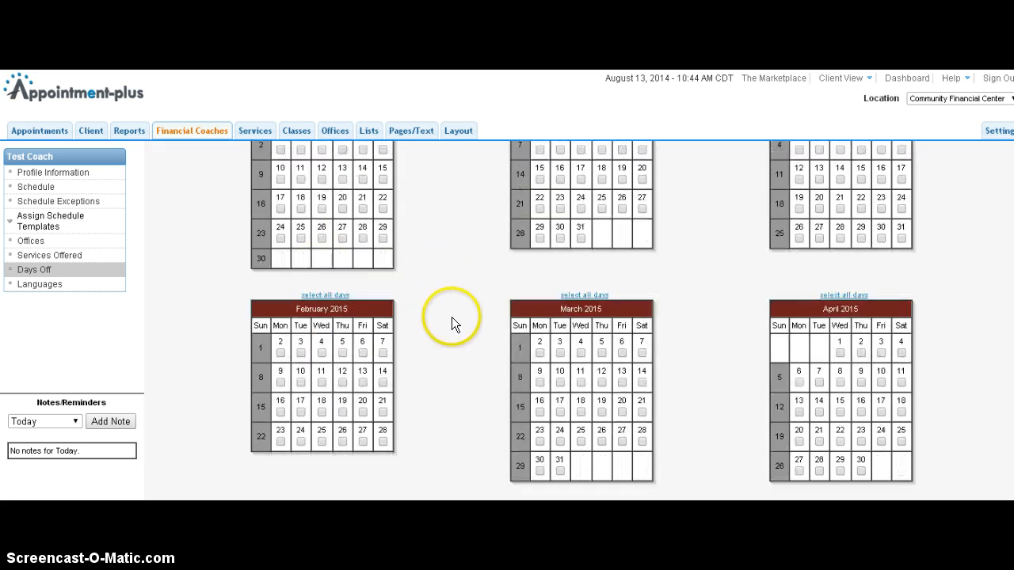
{"action": "scroll", "coordinate": [752, 306], "scroll_direction": "down", "scroll_amount": 3}
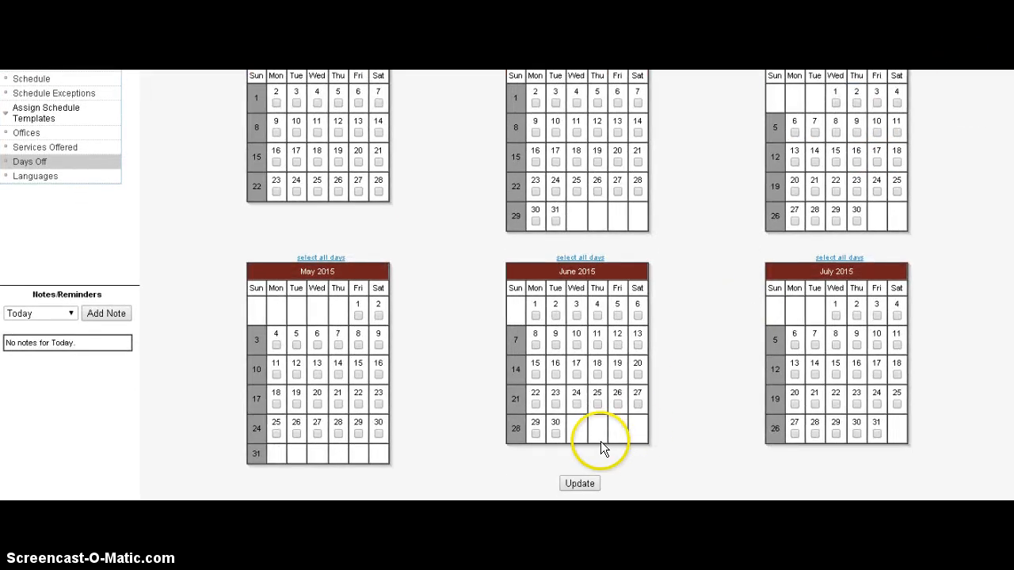
{"action": "left_click", "coordinate": [579, 483]}
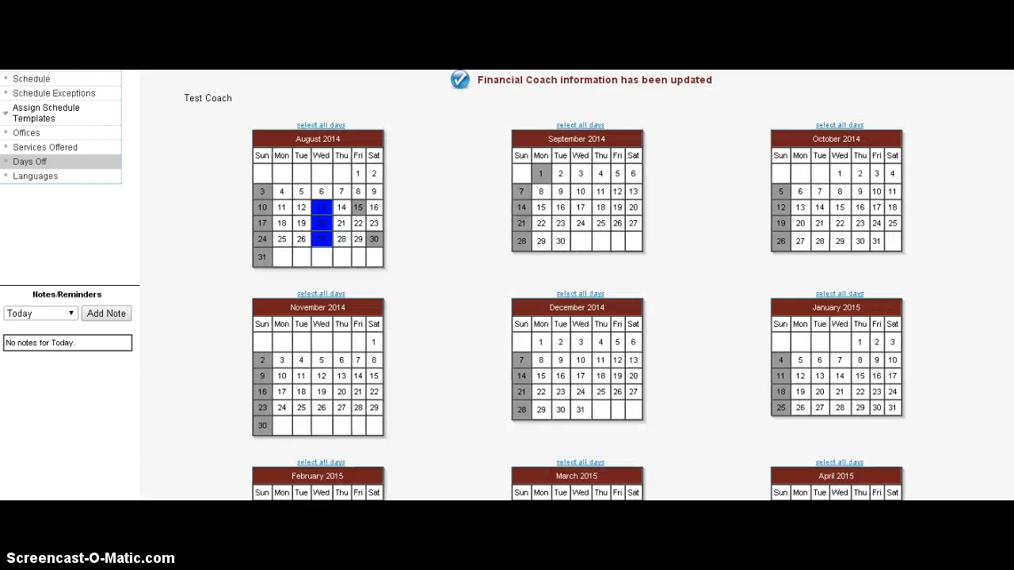
Examine the marked days off in the August 2014 calendar.
{"action": "scroll", "coordinate": [428, 91], "scroll_direction": "up", "scroll_amount": 1}
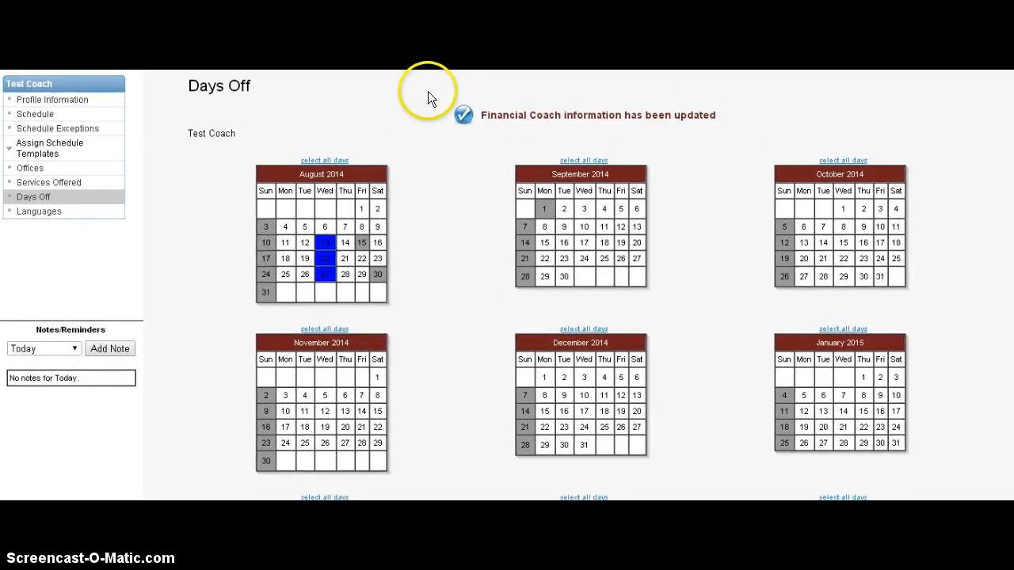
{"action": "double_click", "coordinate": [323, 241]}
{"action": "left_click", "coordinate": [323, 255]}
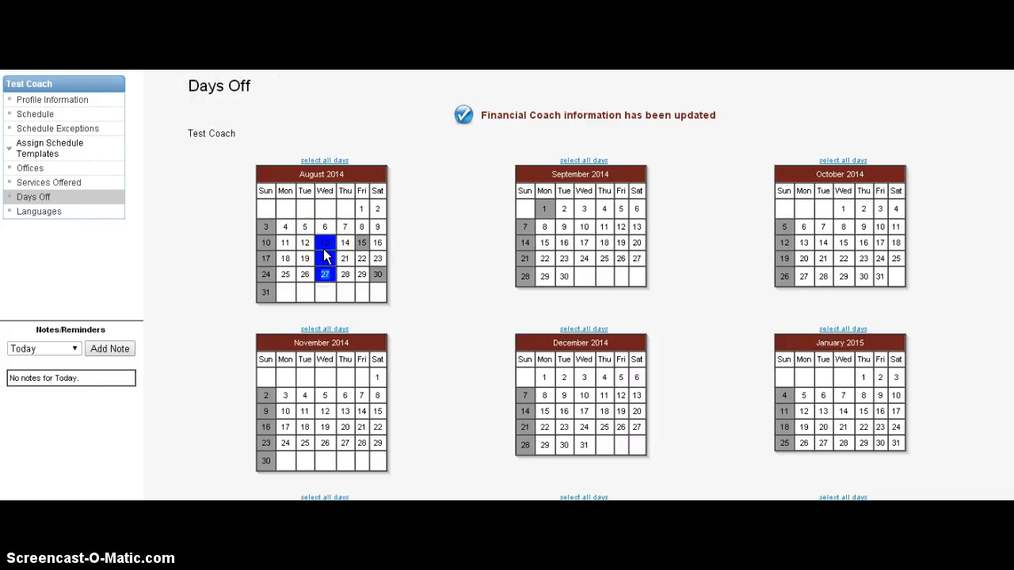
{"action": "double_click", "coordinate": [324, 252]}
{"action": "double_click", "coordinate": [323, 258]}
{"action": "double_click", "coordinate": [322, 272]}
{"action": "left_click", "coordinate": [586, 198]}
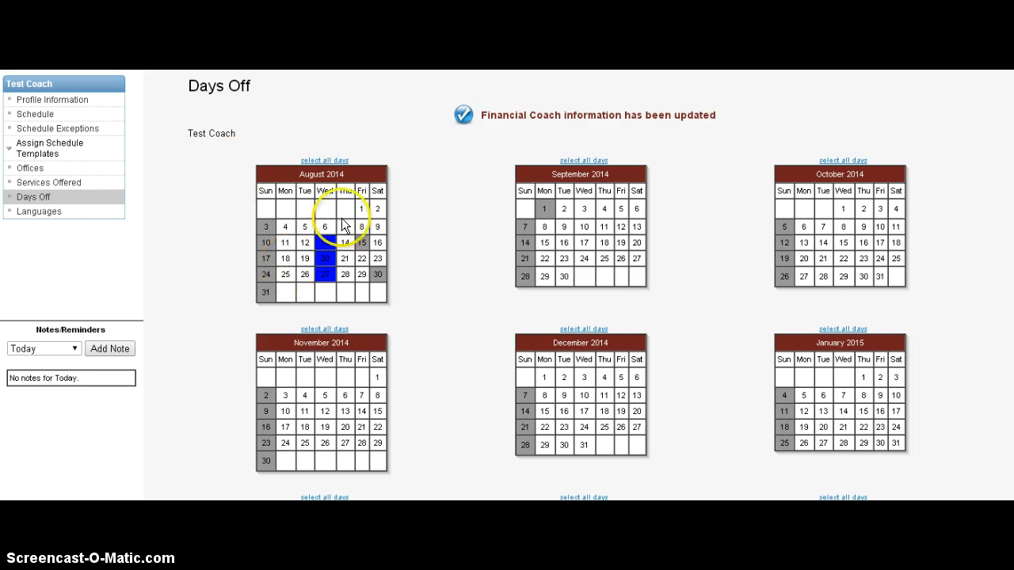
{"action": "scroll", "coordinate": [475, 328], "scroll_direction": "down", "scroll_amount": 3}
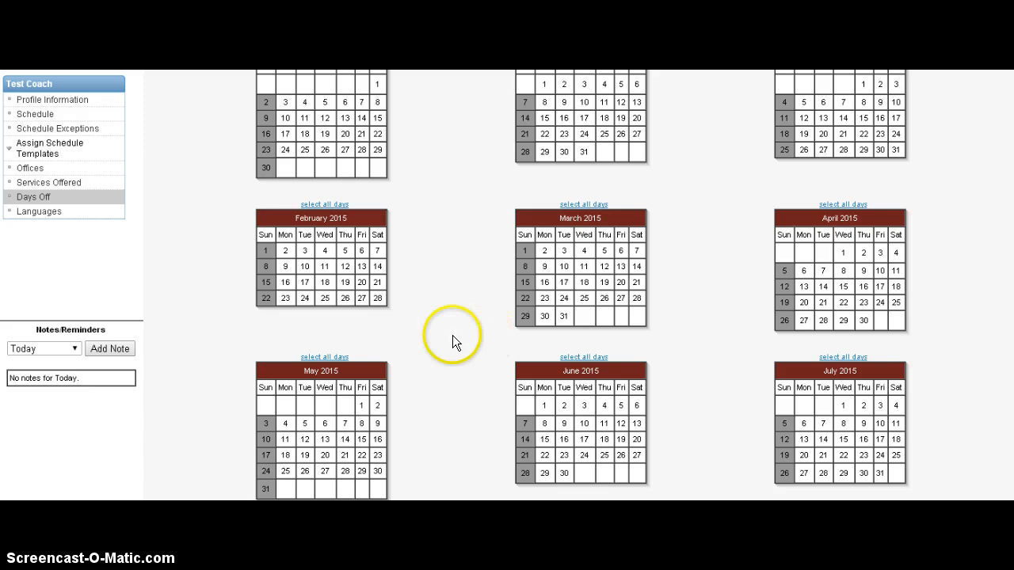
{"action": "scroll", "coordinate": [452, 335], "scroll_direction": "up", "scroll_amount": 3}
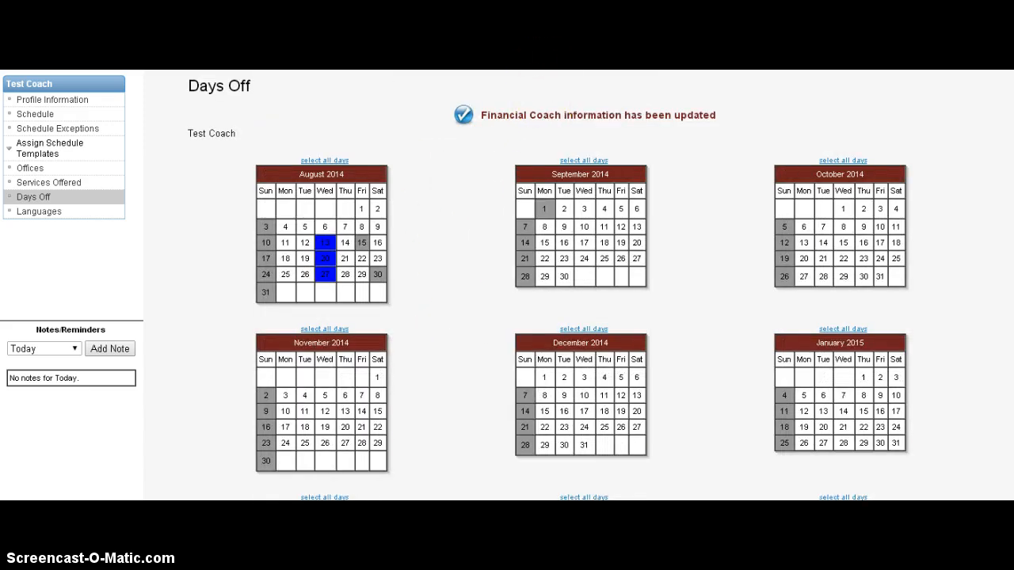
{"action": "scroll", "coordinate": [507, 285], "scroll_direction": "up", "scroll_amount": 1}
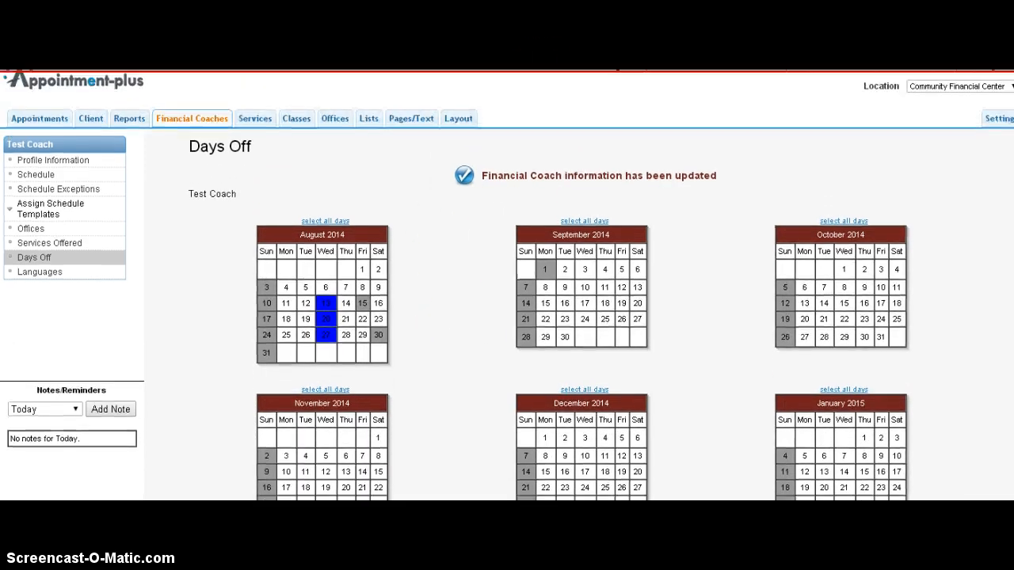